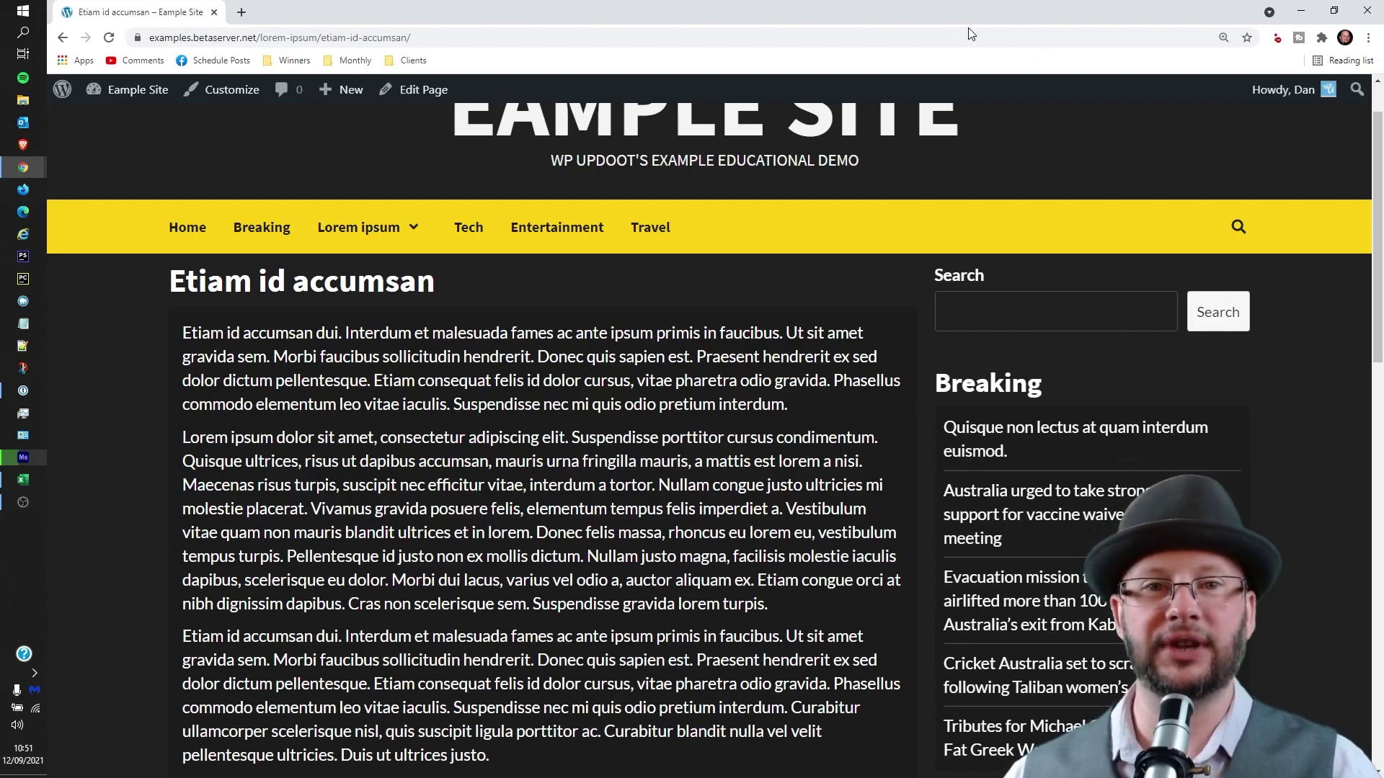
# Step: Open the Etiam id accumsan page in the block editor and select its second paragraph
pyautogui.scroll(-7, 544, 370)
pyautogui.scroll(7, 576, 387)
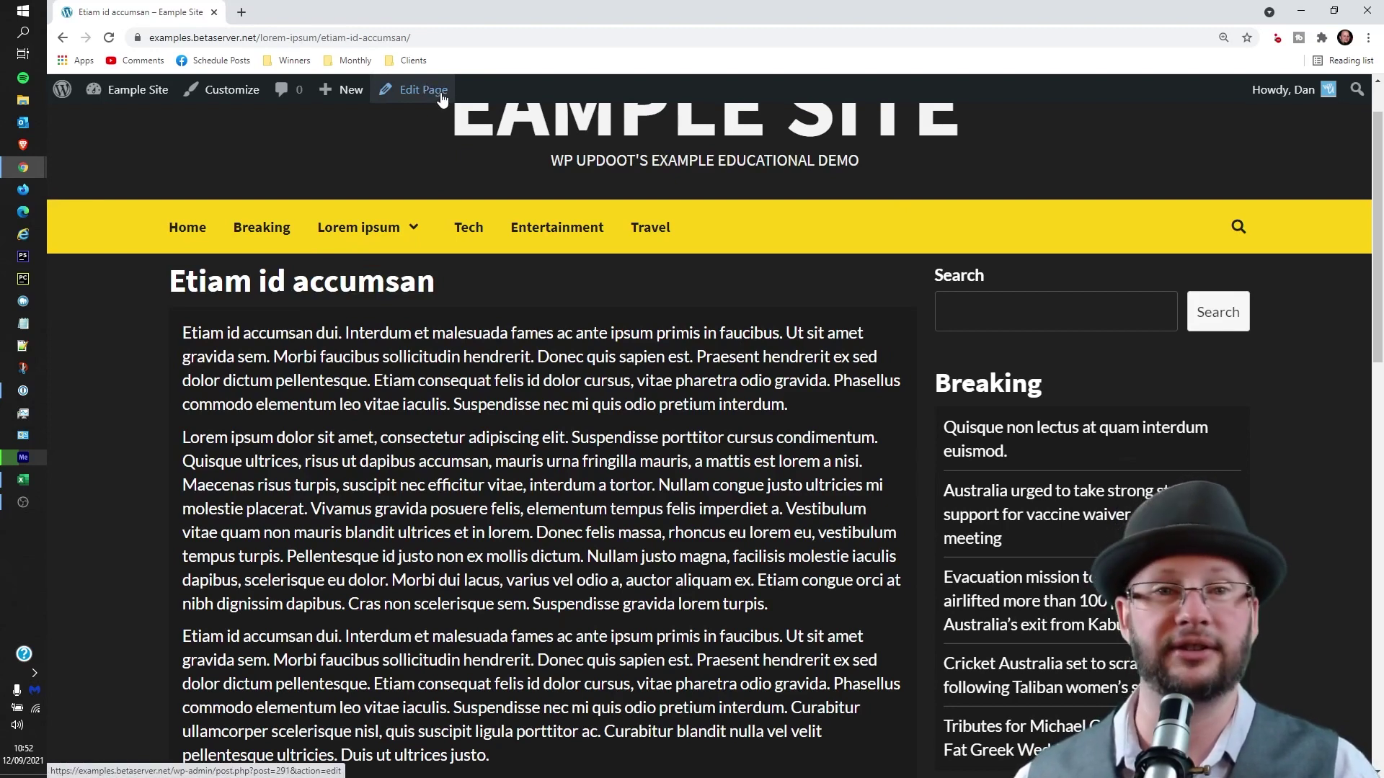
pyautogui.click(398, 99)
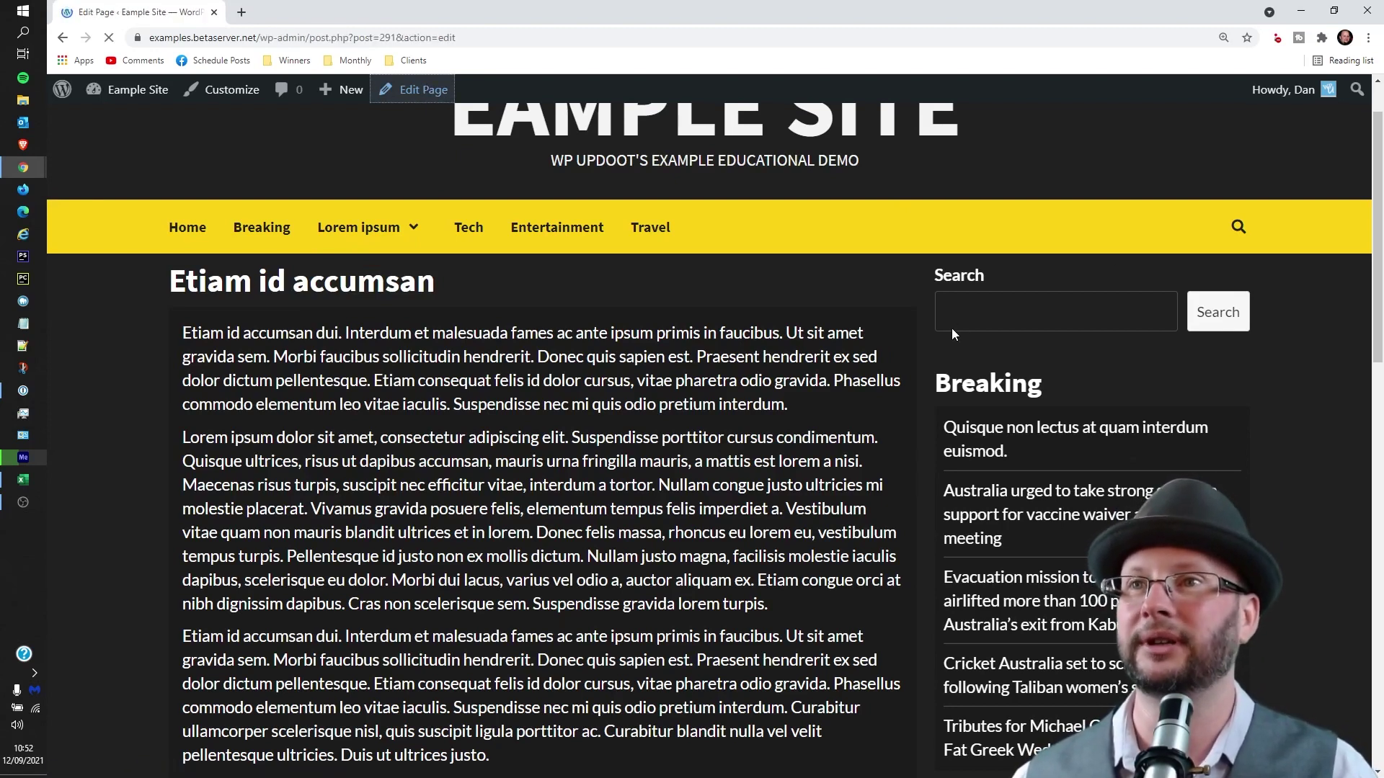
pyautogui.scroll(-2, 916, 351)
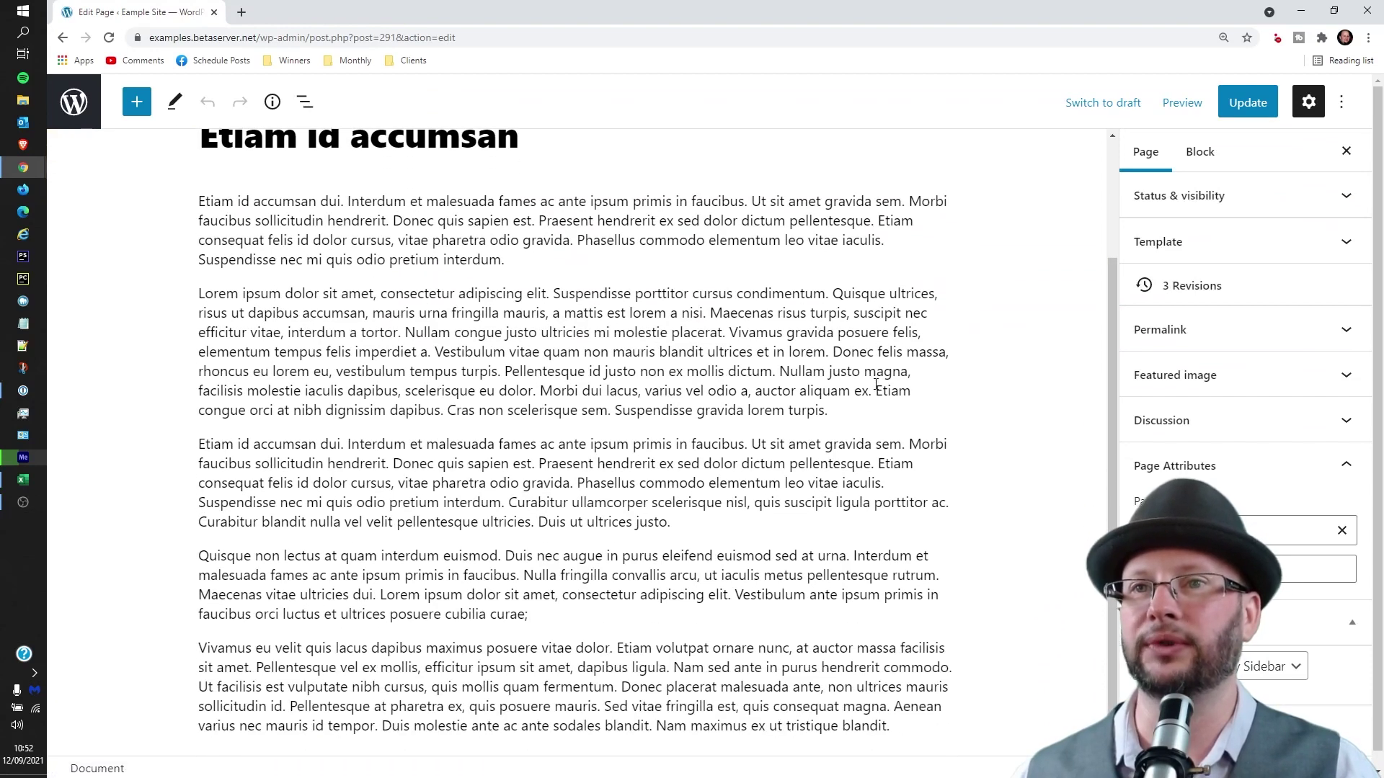
pyautogui.scroll(2, 887, 368)
pyautogui.scroll(-2, 862, 388)
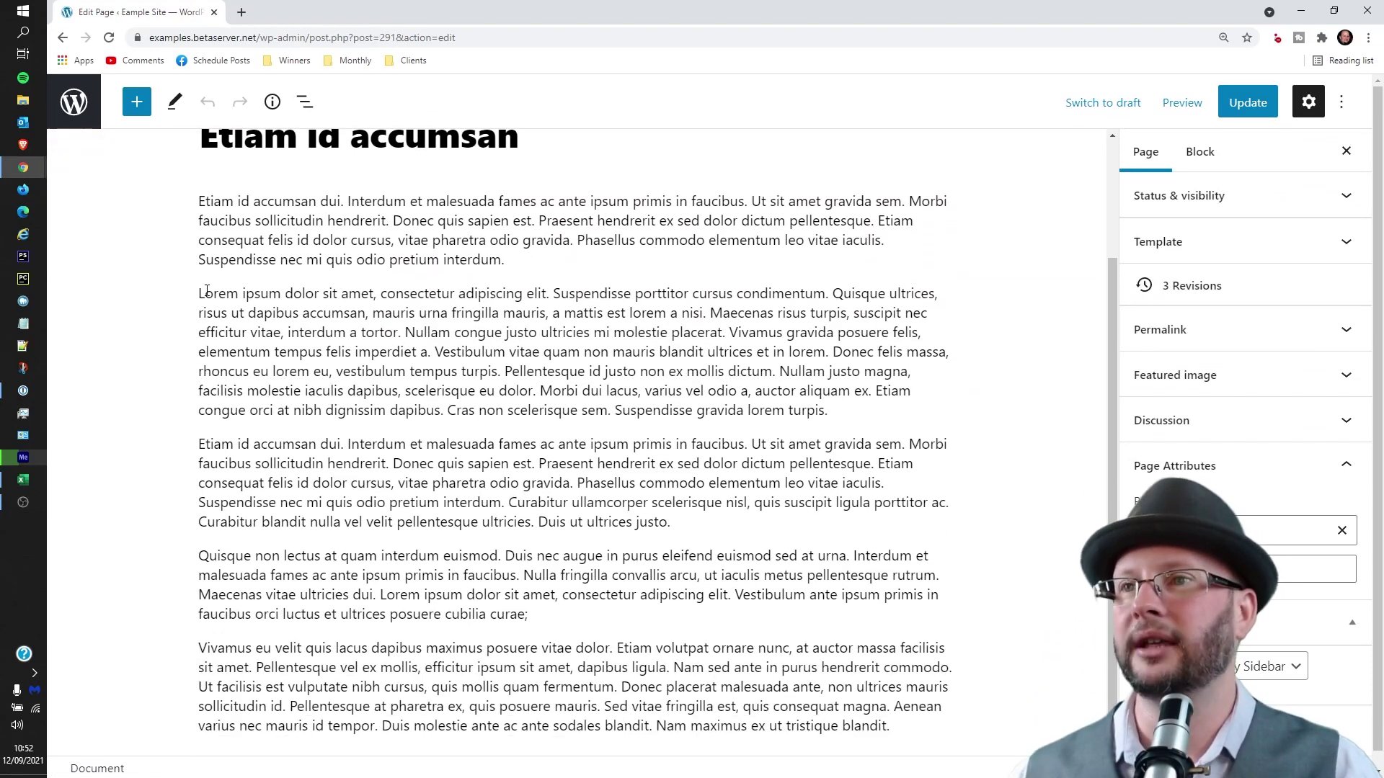
pyautogui.click(201, 291)
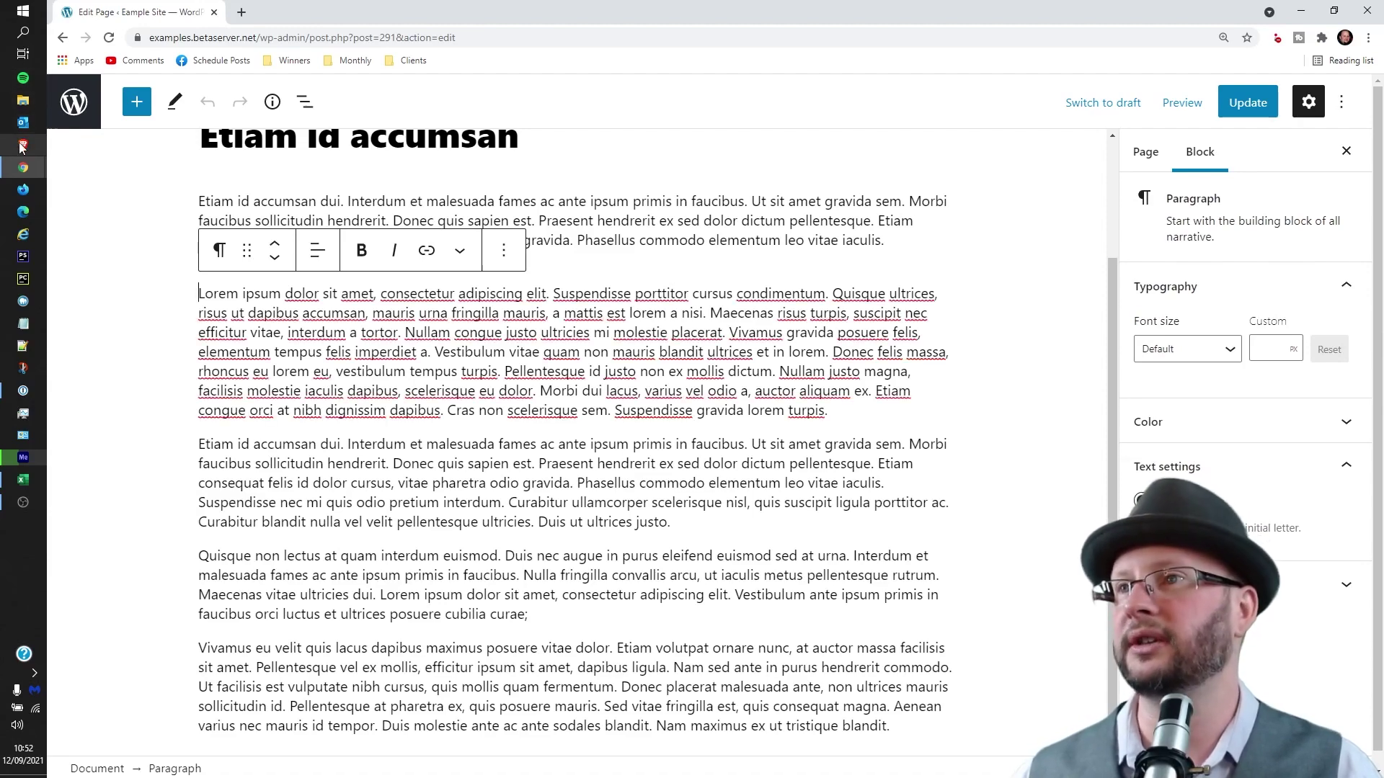
pyautogui.click(23, 167)
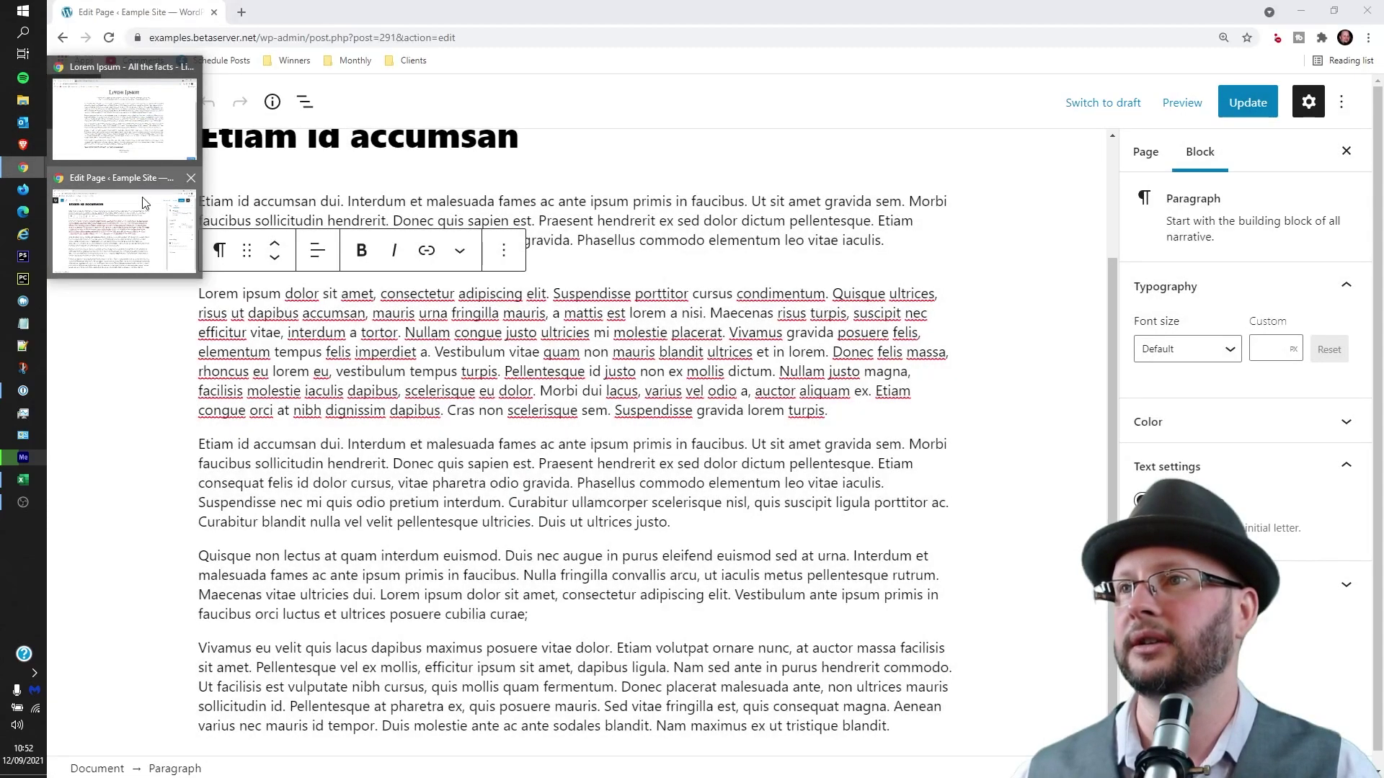
# Step: Download the laptop-by-the-window office photo from Unsplash at Small size
pyautogui.click(124, 231)
pyautogui.click(23, 233)
pyautogui.moveTo(244, 88); pyautogui.dragTo(177, 80)
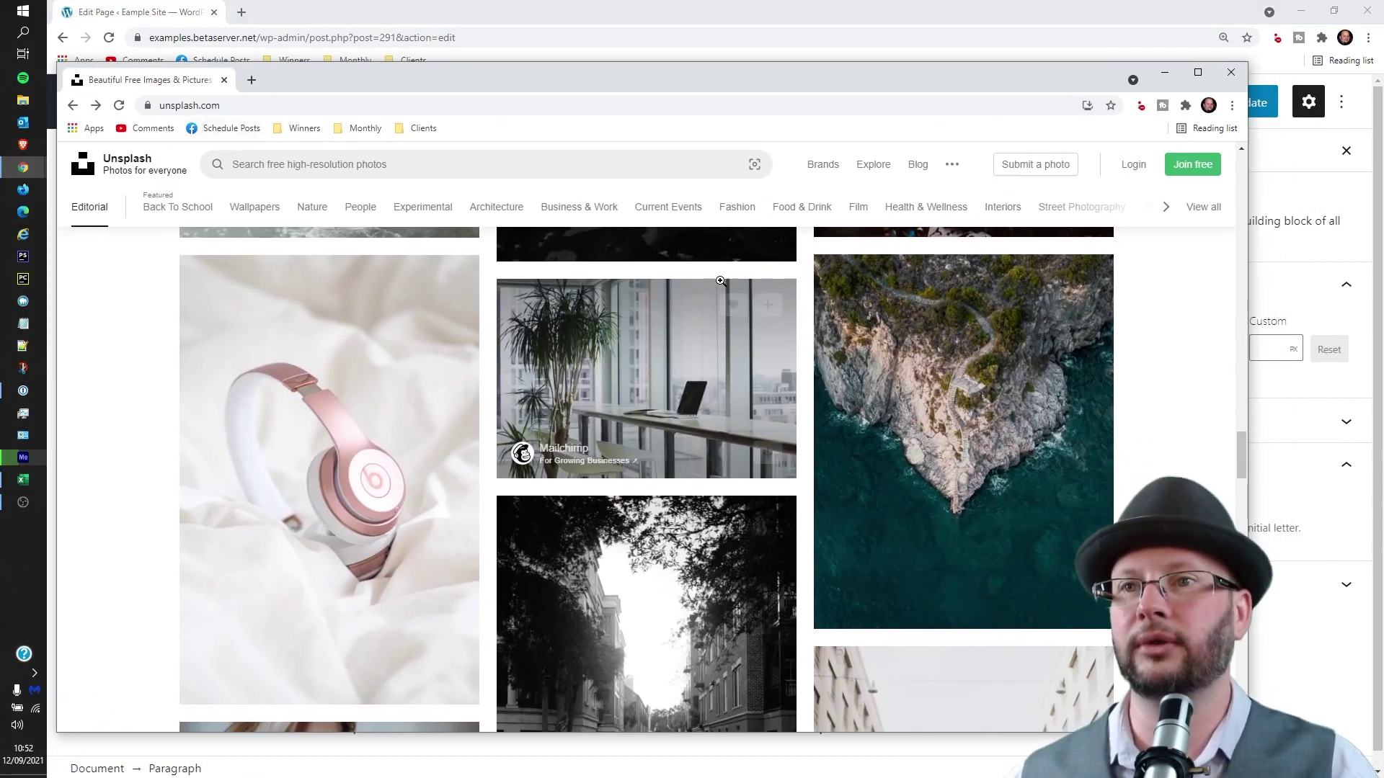
pyautogui.click(725, 417)
pyautogui.click(1124, 187)
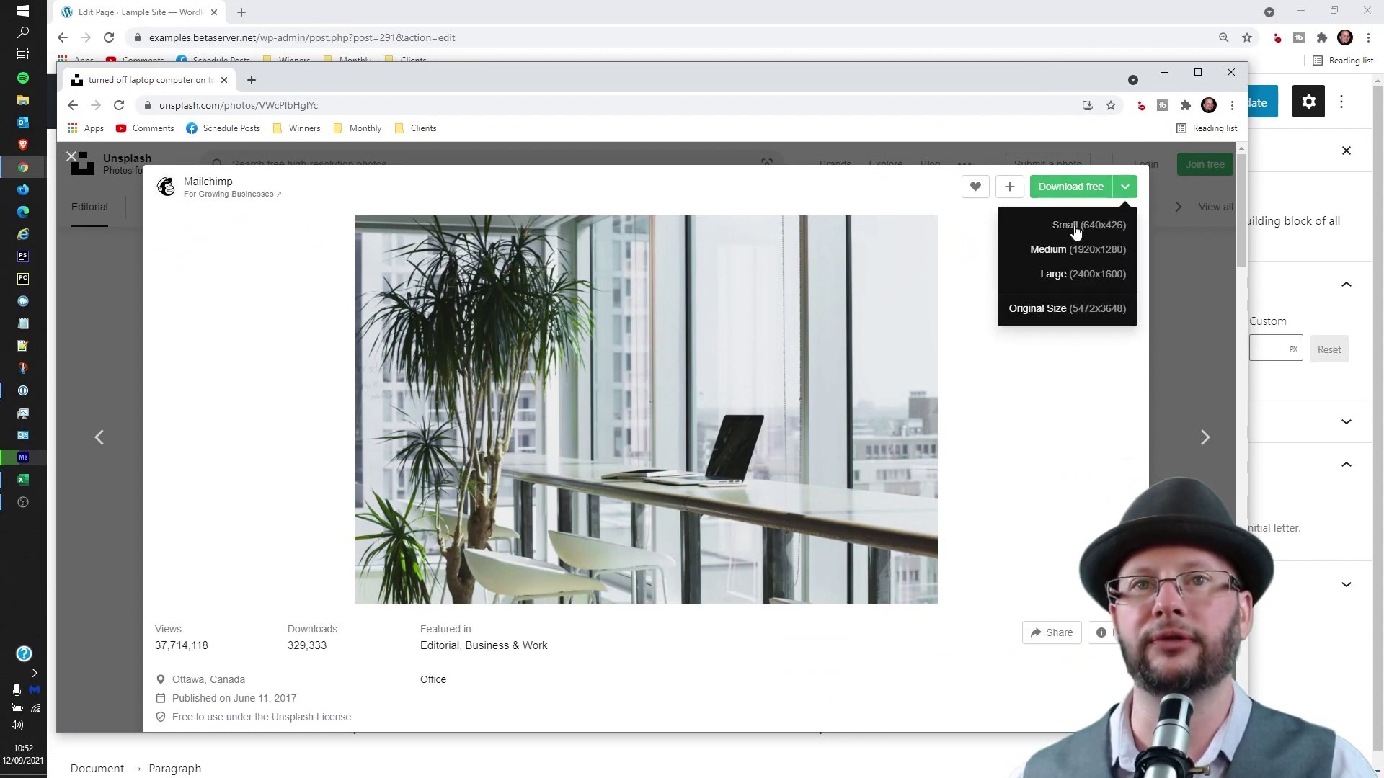
pyautogui.click(1074, 226)
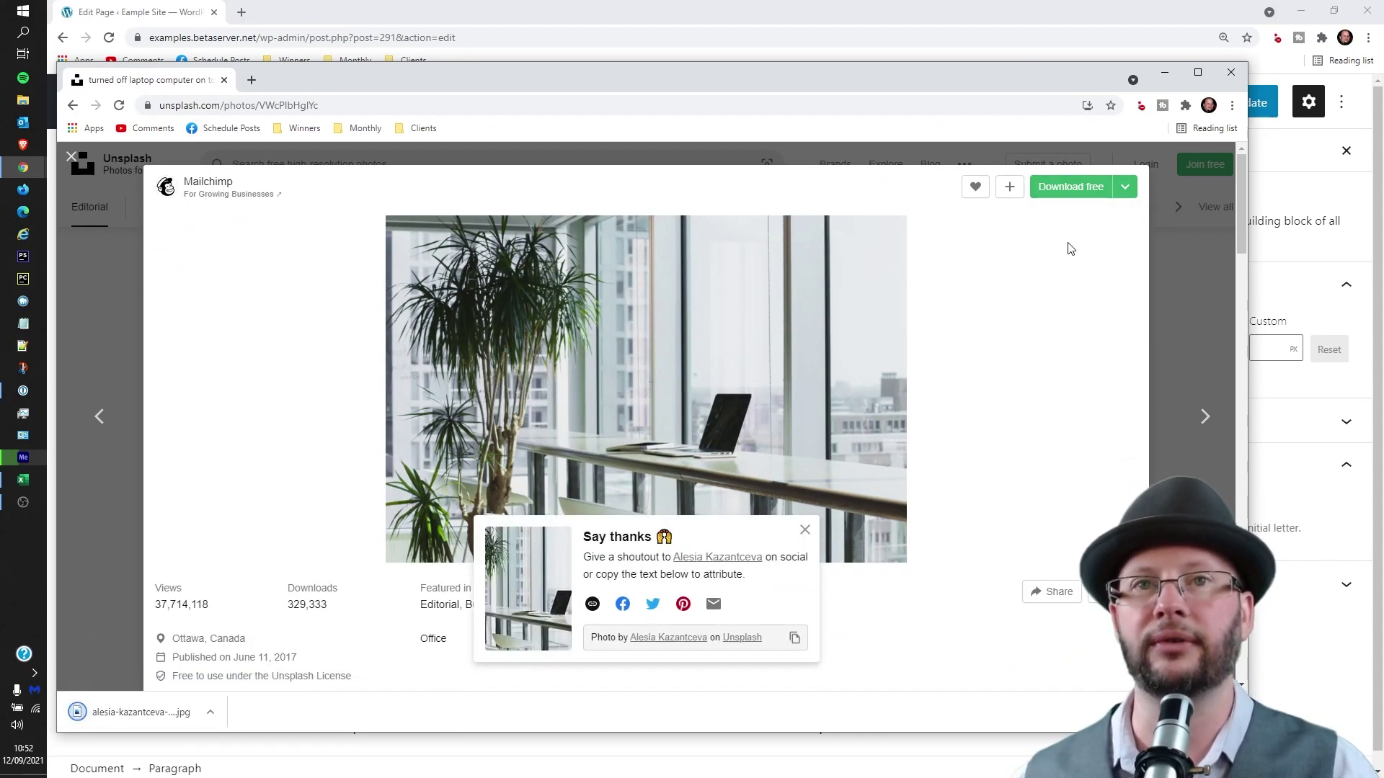
pyautogui.click(1171, 299)
# Step: Download the Hillshire Farm family snack photo at Small size, then close the Unsplash window
pyautogui.scroll(-20, 995, 392)
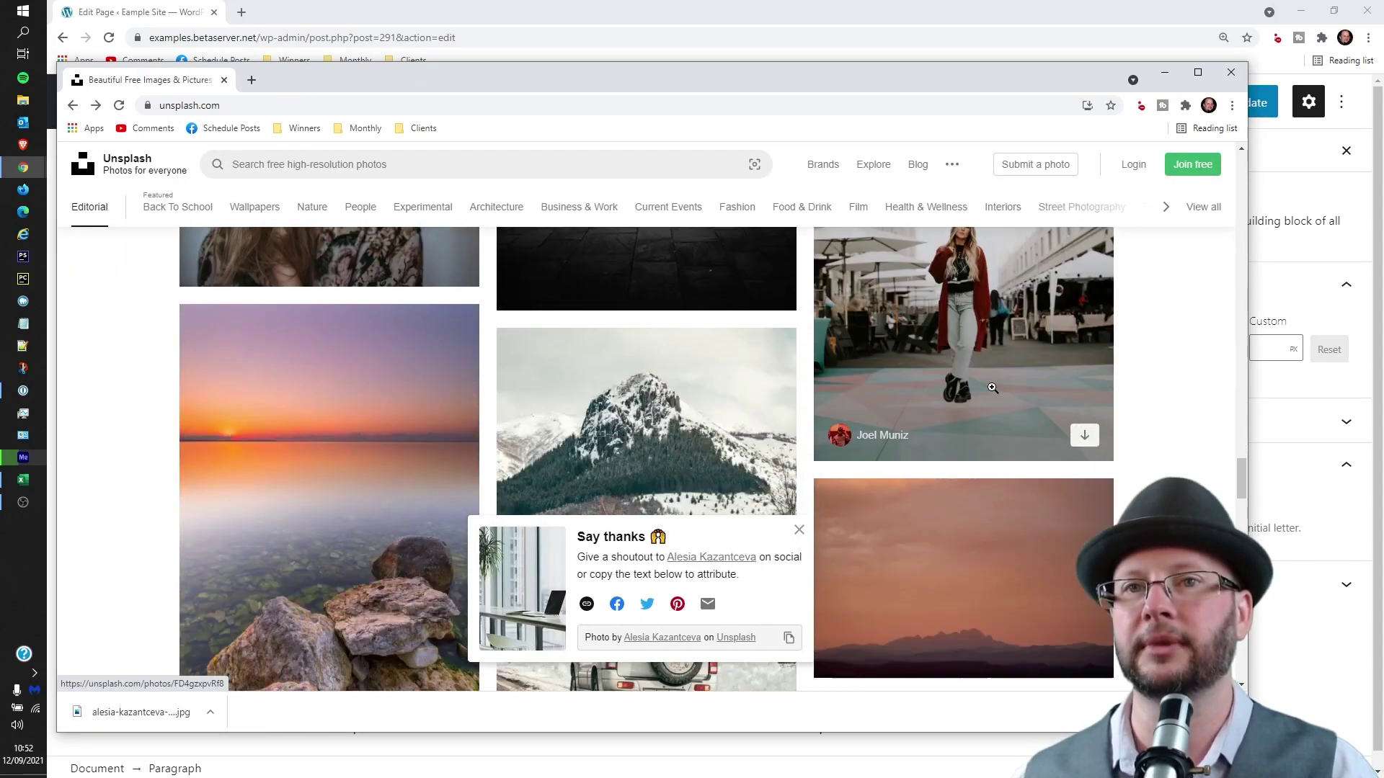
pyautogui.scroll(2, 908, 346)
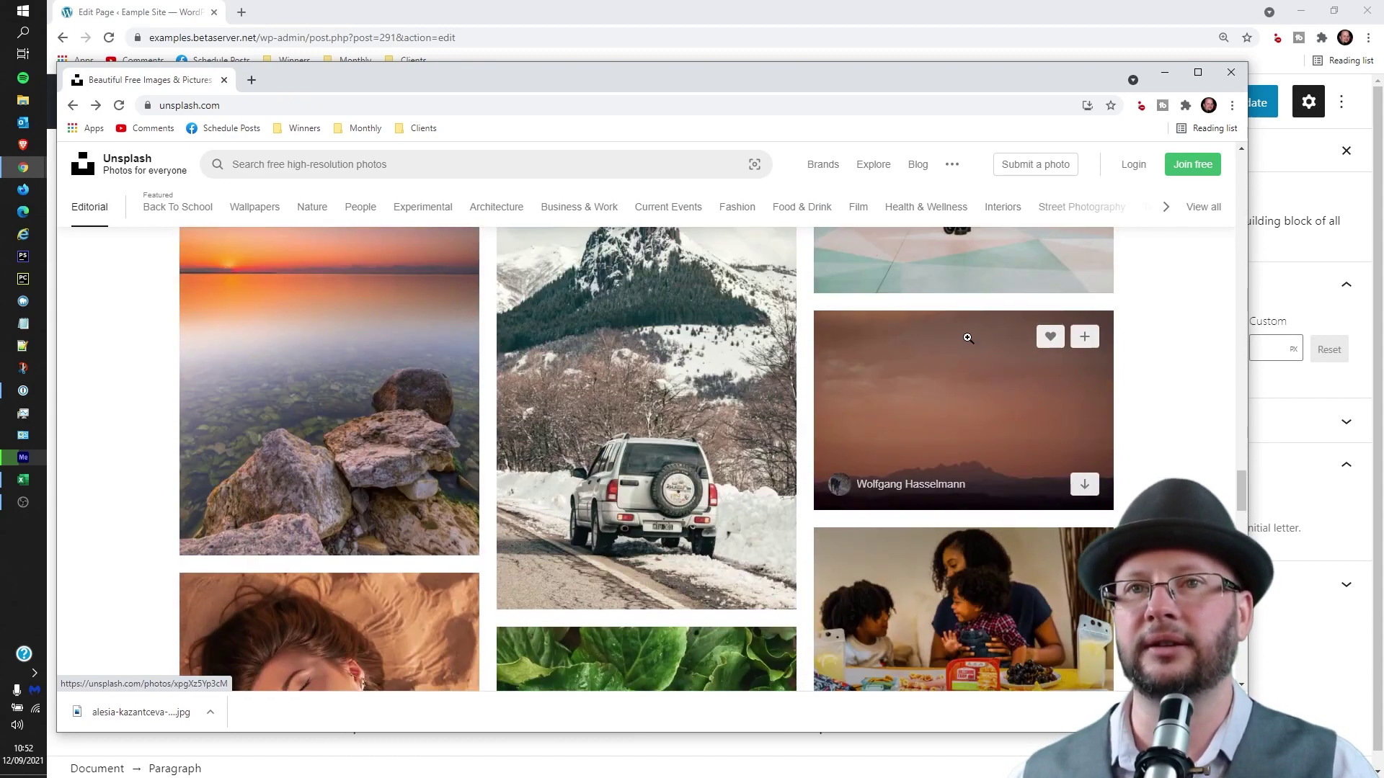
pyautogui.scroll(-4, 501, 423)
pyautogui.scroll(-2, 501, 425)
pyautogui.scroll(2, 701, 439)
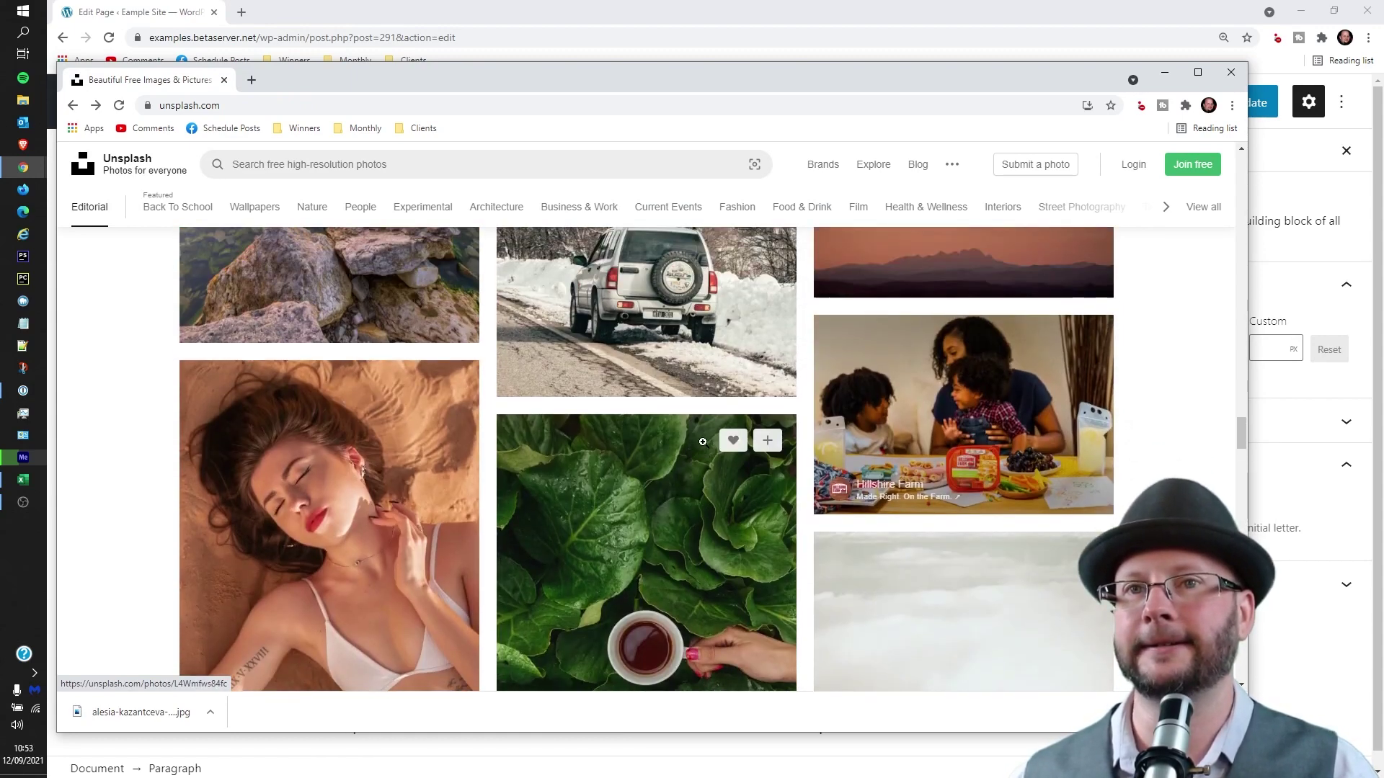
pyautogui.scroll(-1, 703, 442)
pyautogui.click(1017, 346)
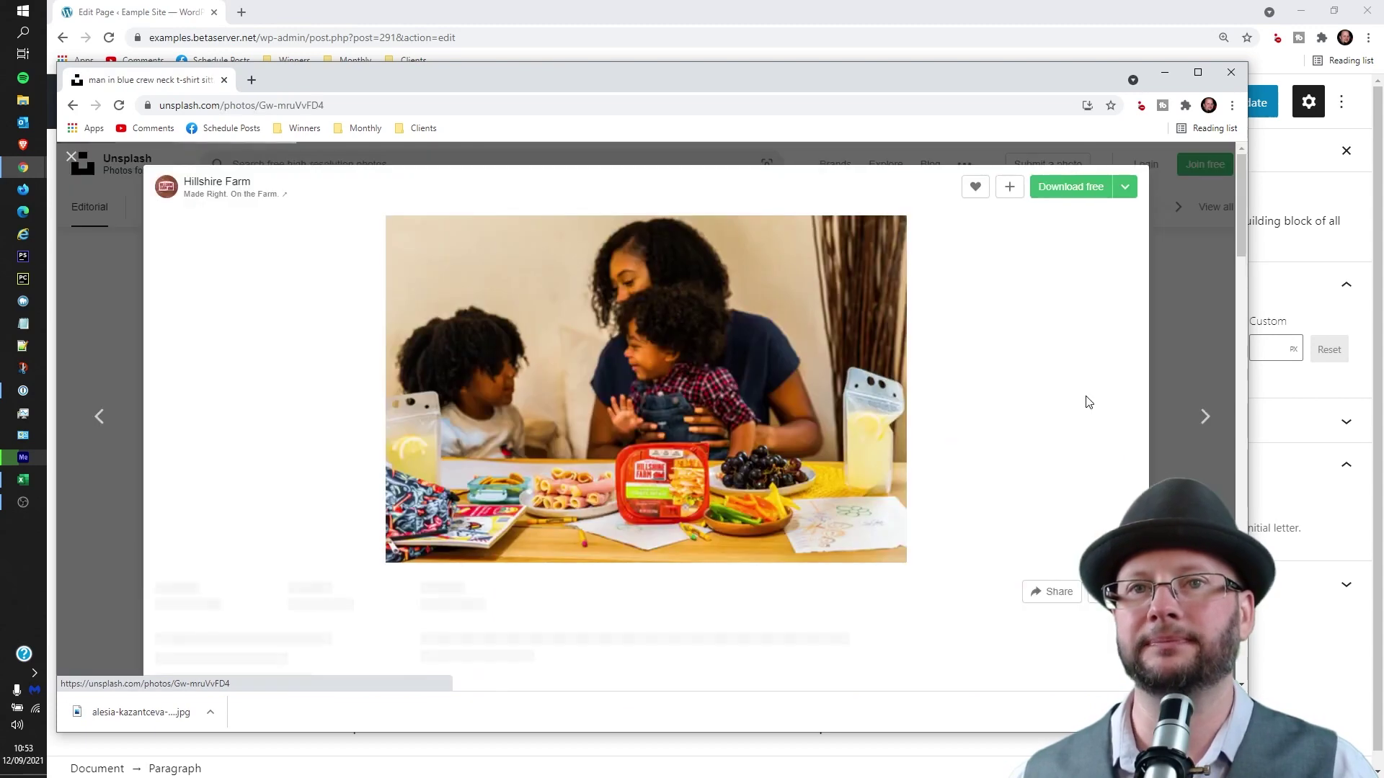
pyautogui.click(1124, 188)
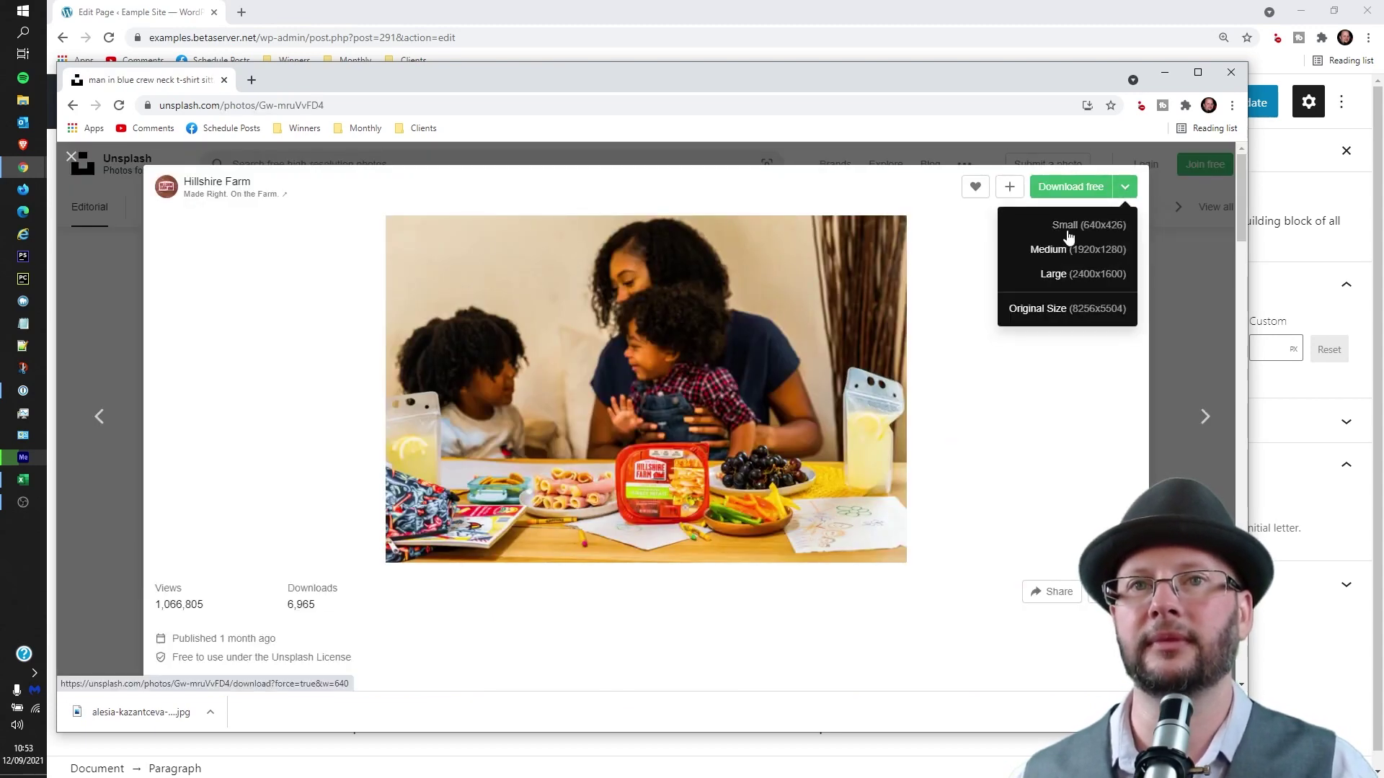
pyautogui.click(1067, 225)
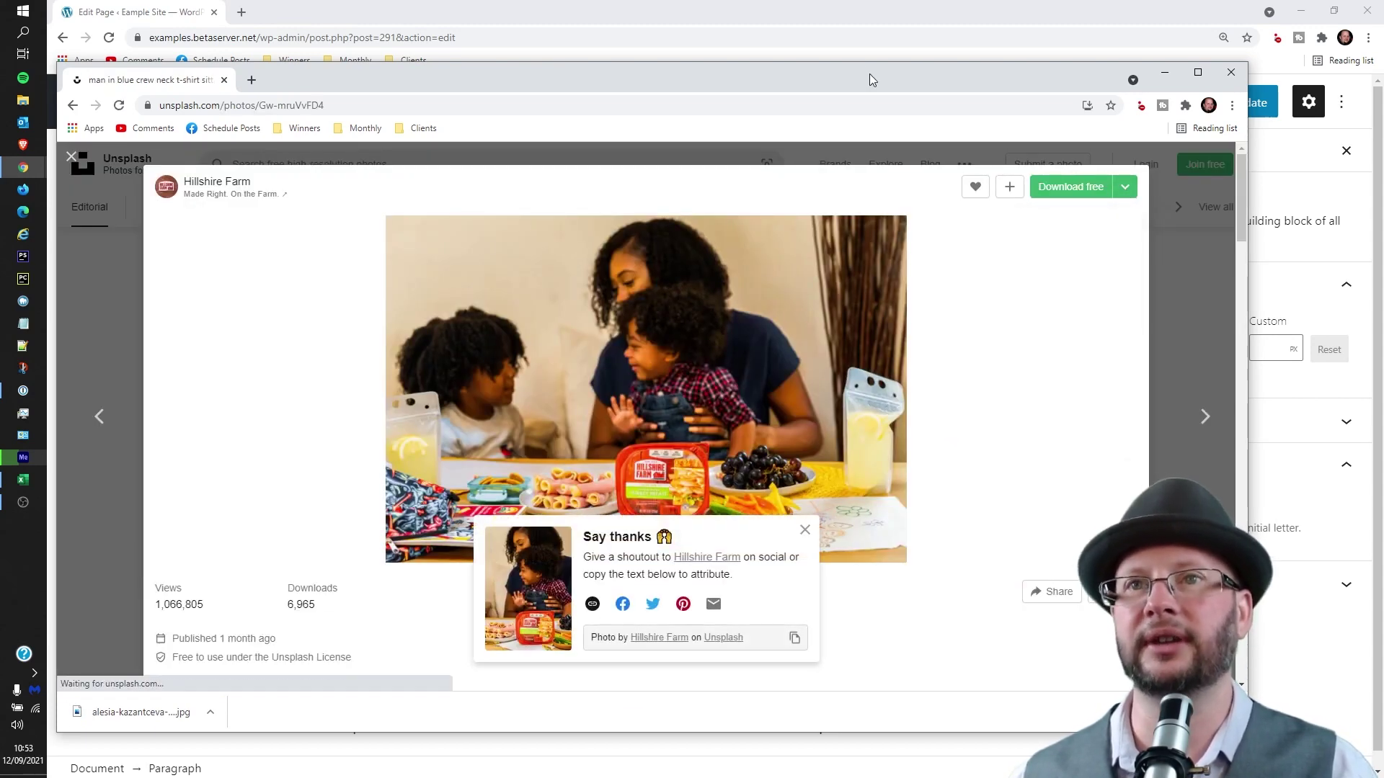
pyautogui.hotkey('ctrl', 'w')
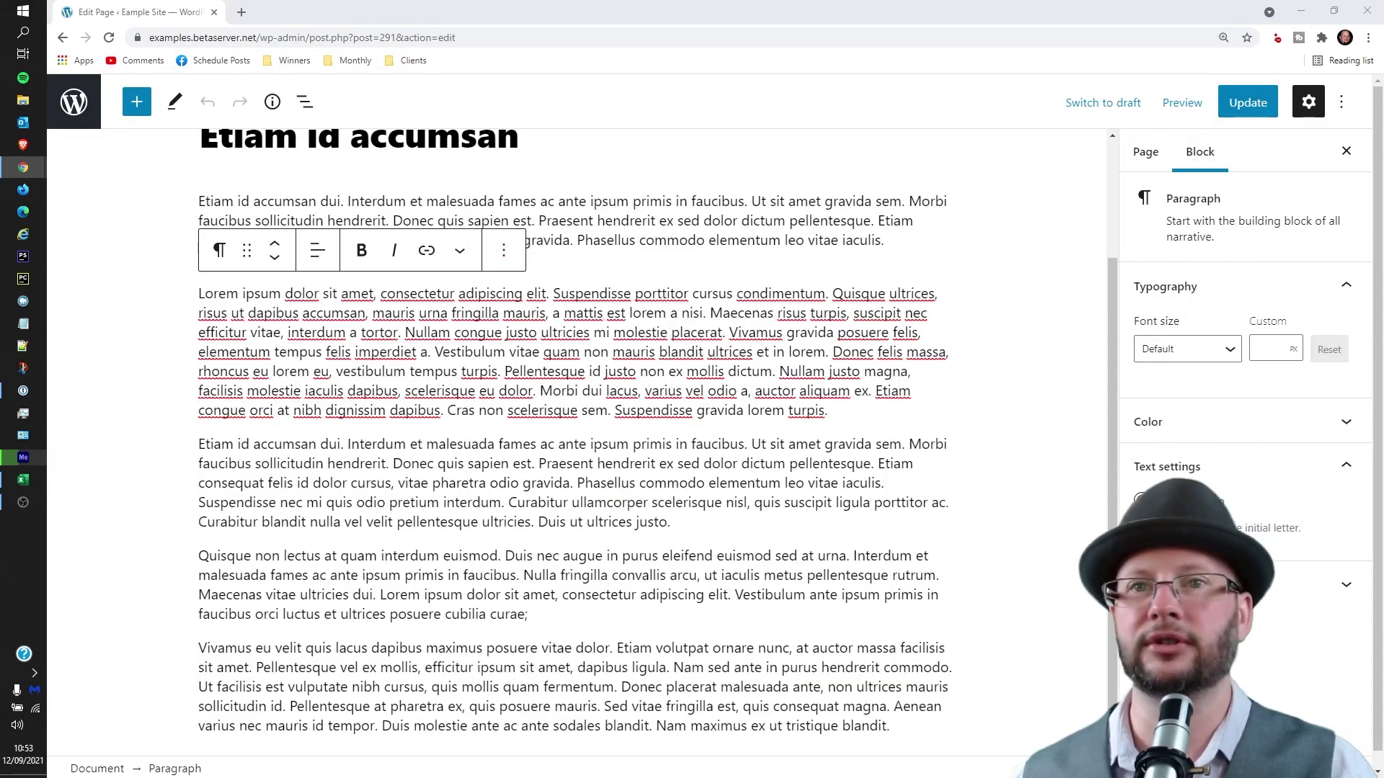
# Step: Insert an Image block between the first two paragraphs using the inserter search 'imag'
pyautogui.click(995, 196)
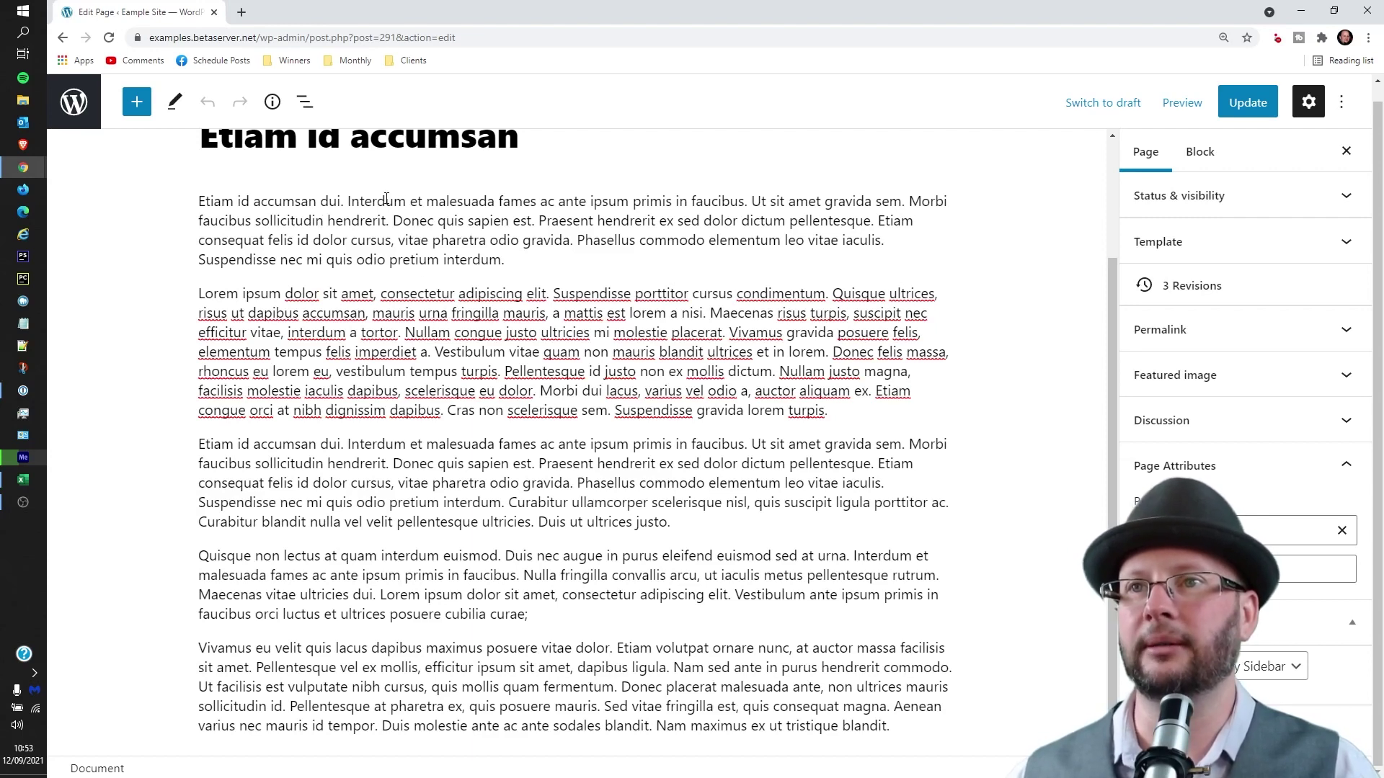
pyautogui.moveTo(496, 282)
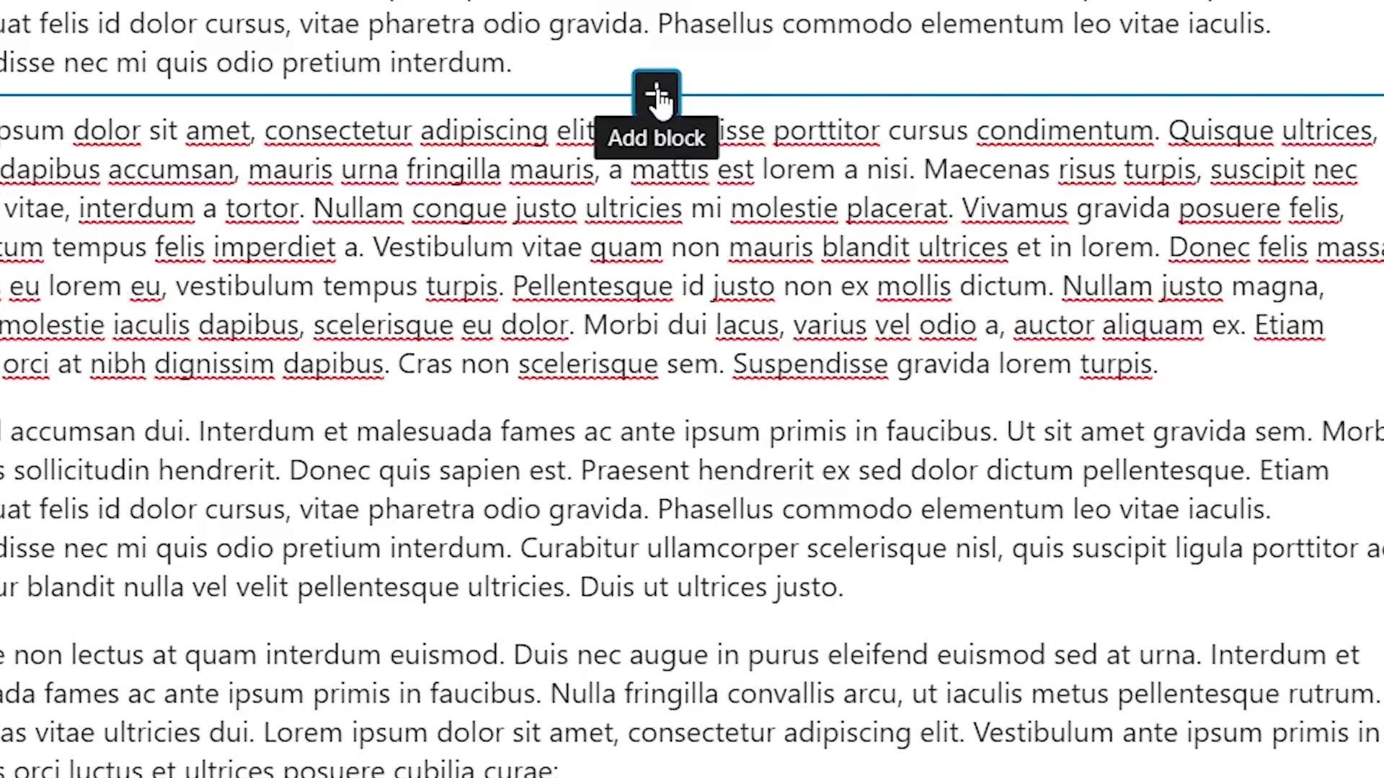
pyautogui.click(577, 275)
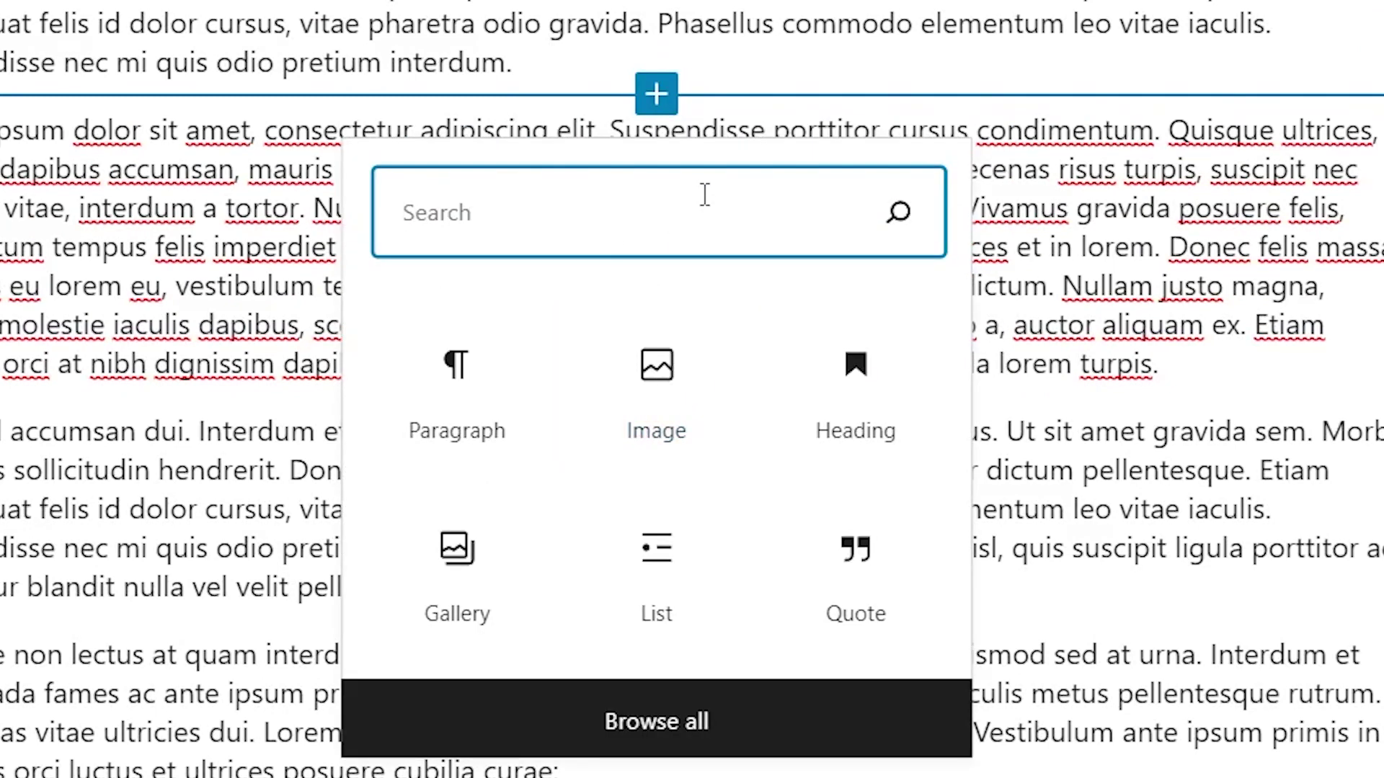
pyautogui.write('imag')
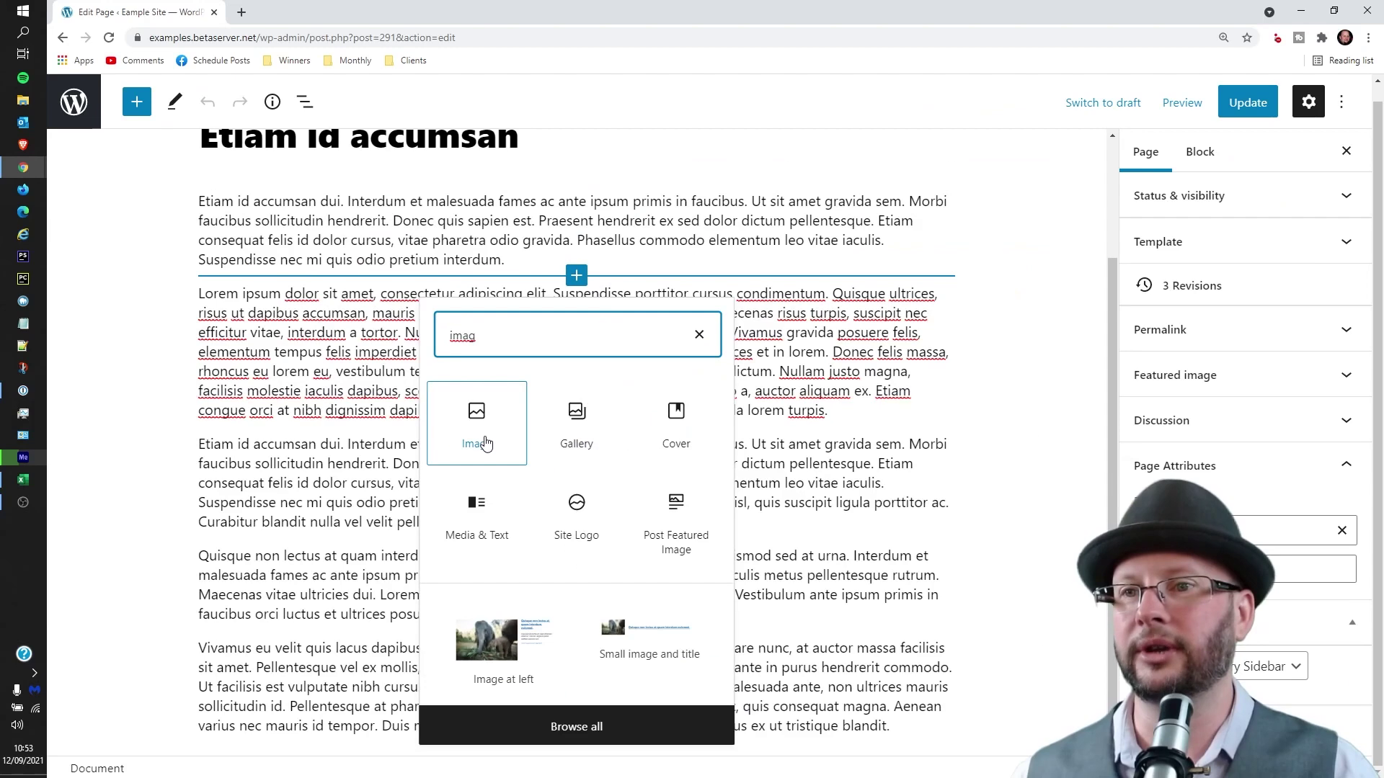
pyautogui.click(470, 422)
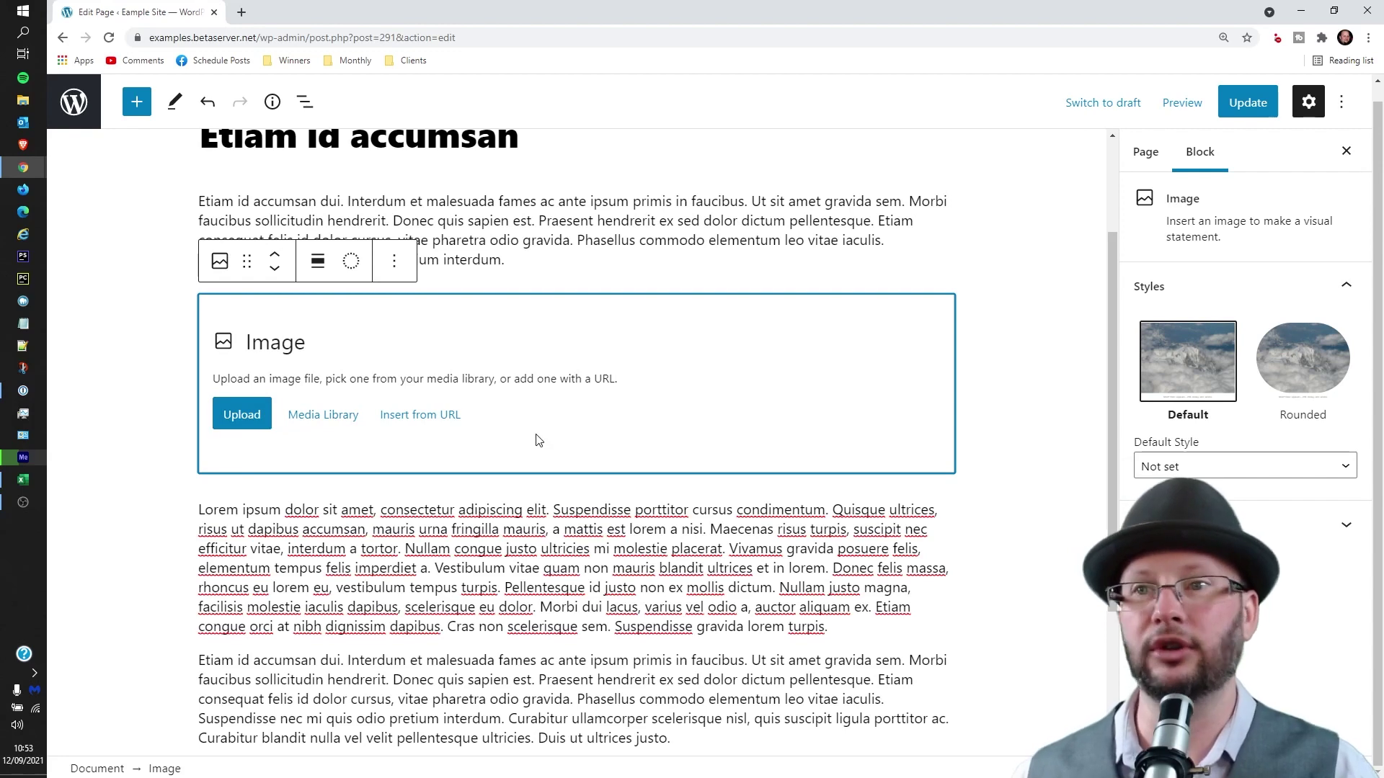
# Step: Upload the Hillshire Farm family snack photo to the Media Library and place it in the Image block
pyautogui.click(318, 418)
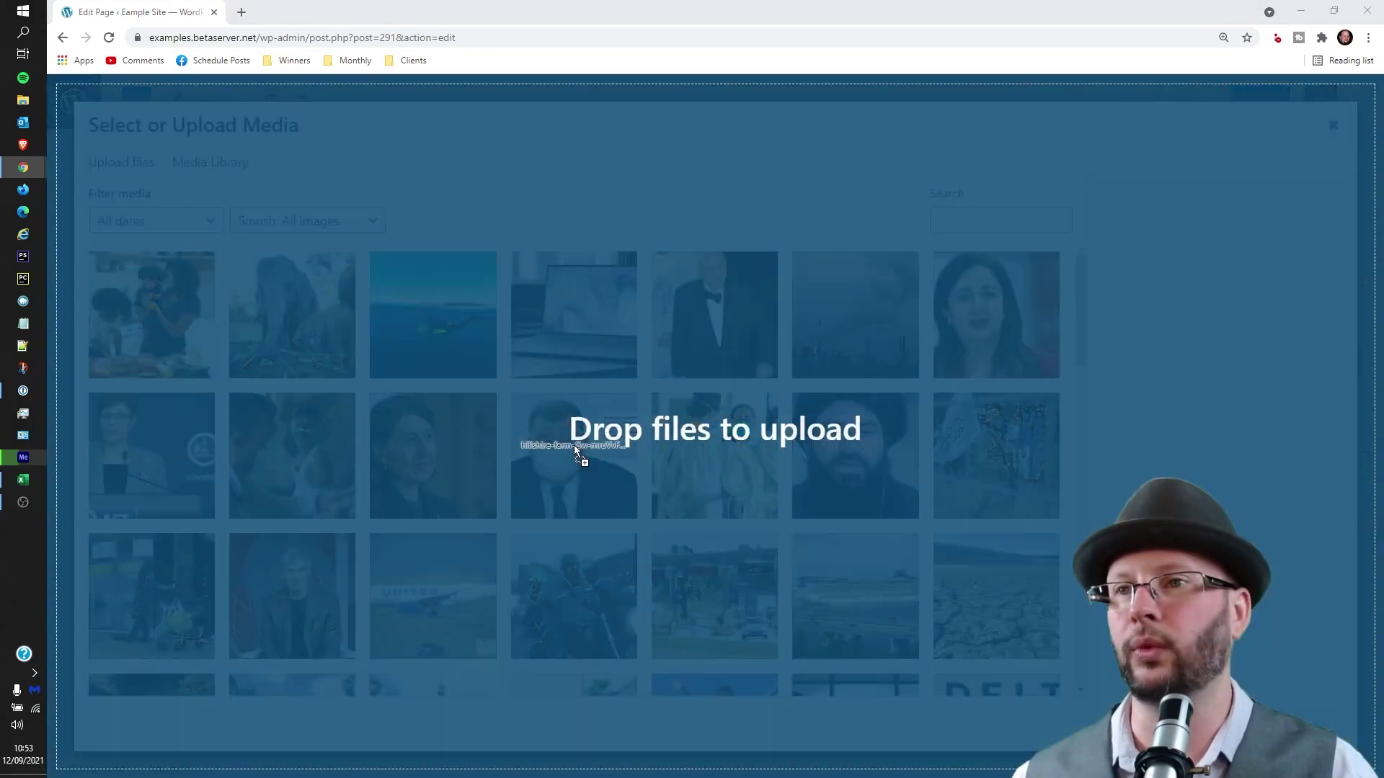
pyautogui.moveTo(573, 444); pyautogui.dragTo(457, 401)
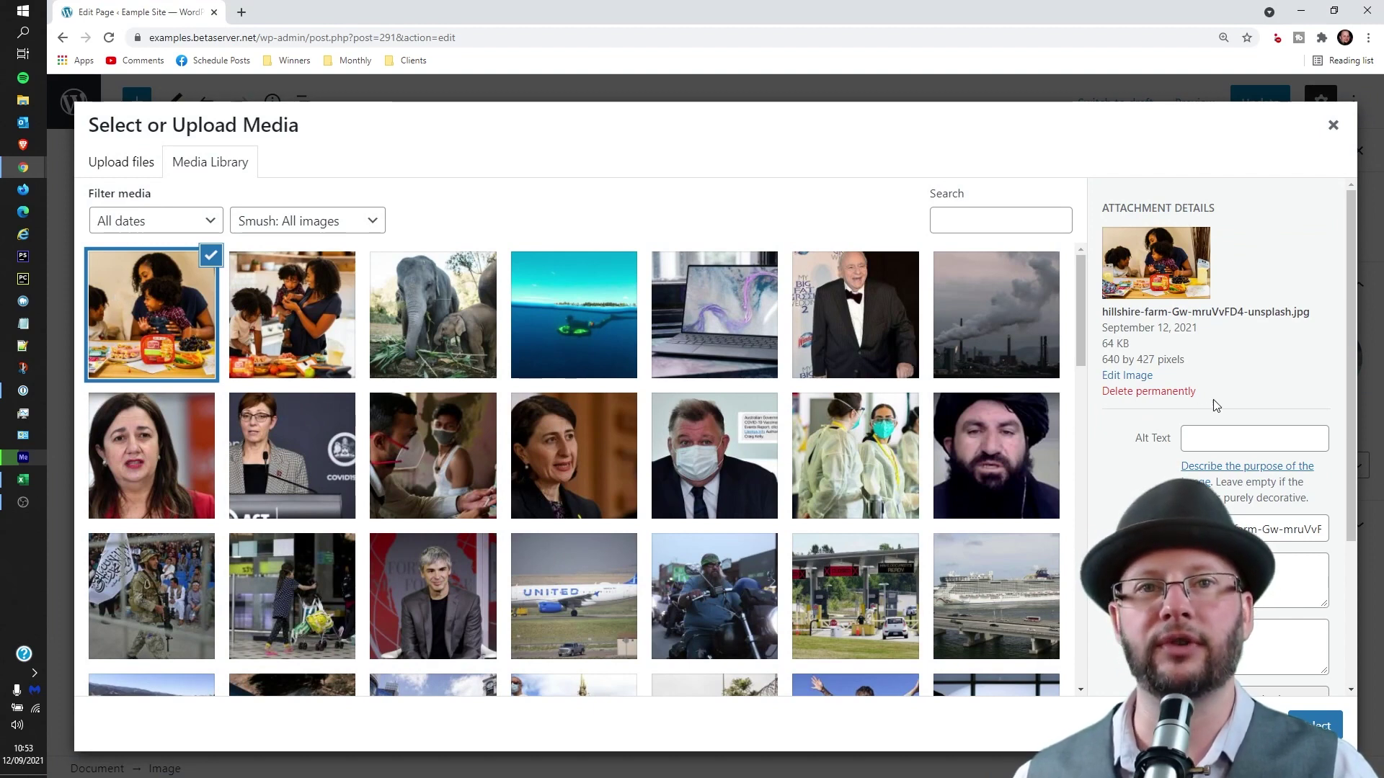
pyautogui.scroll(-3, 1213, 399)
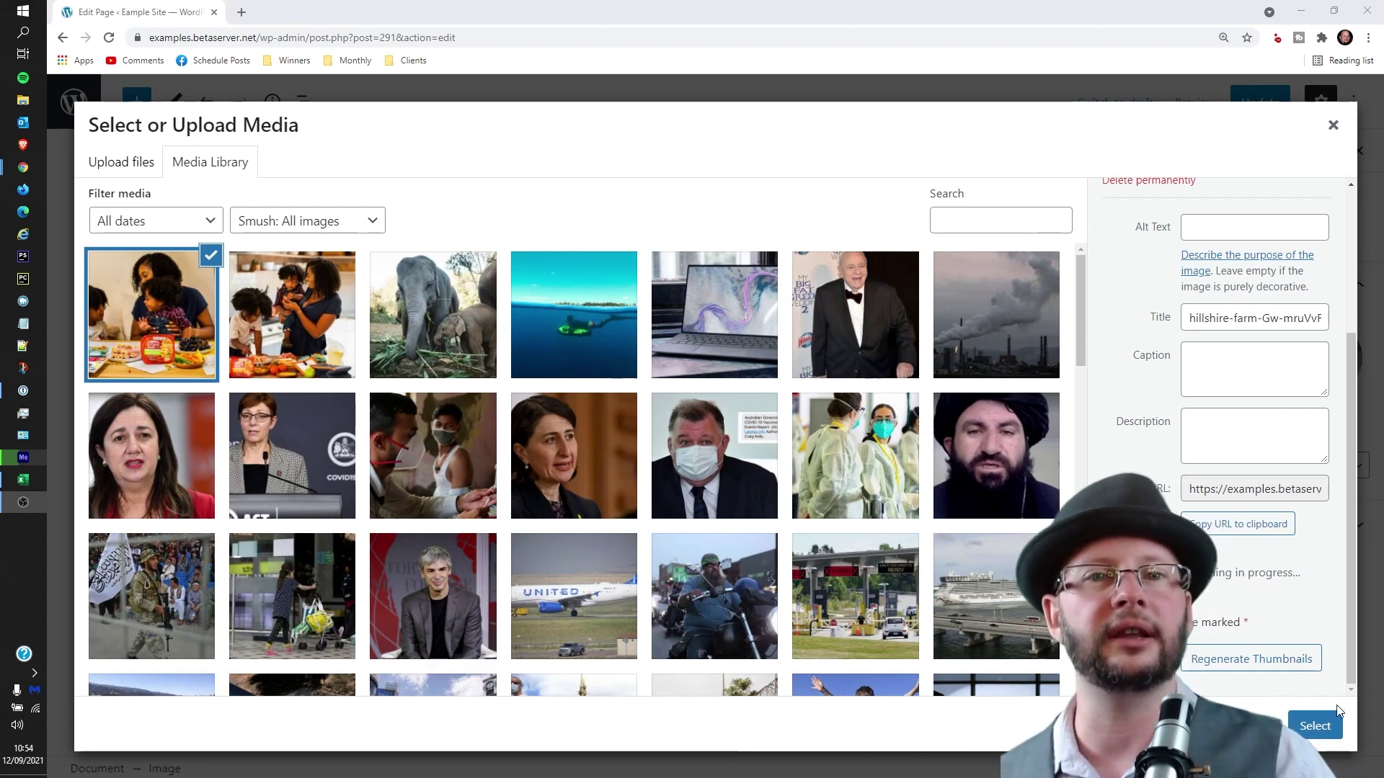
pyautogui.click(1315, 726)
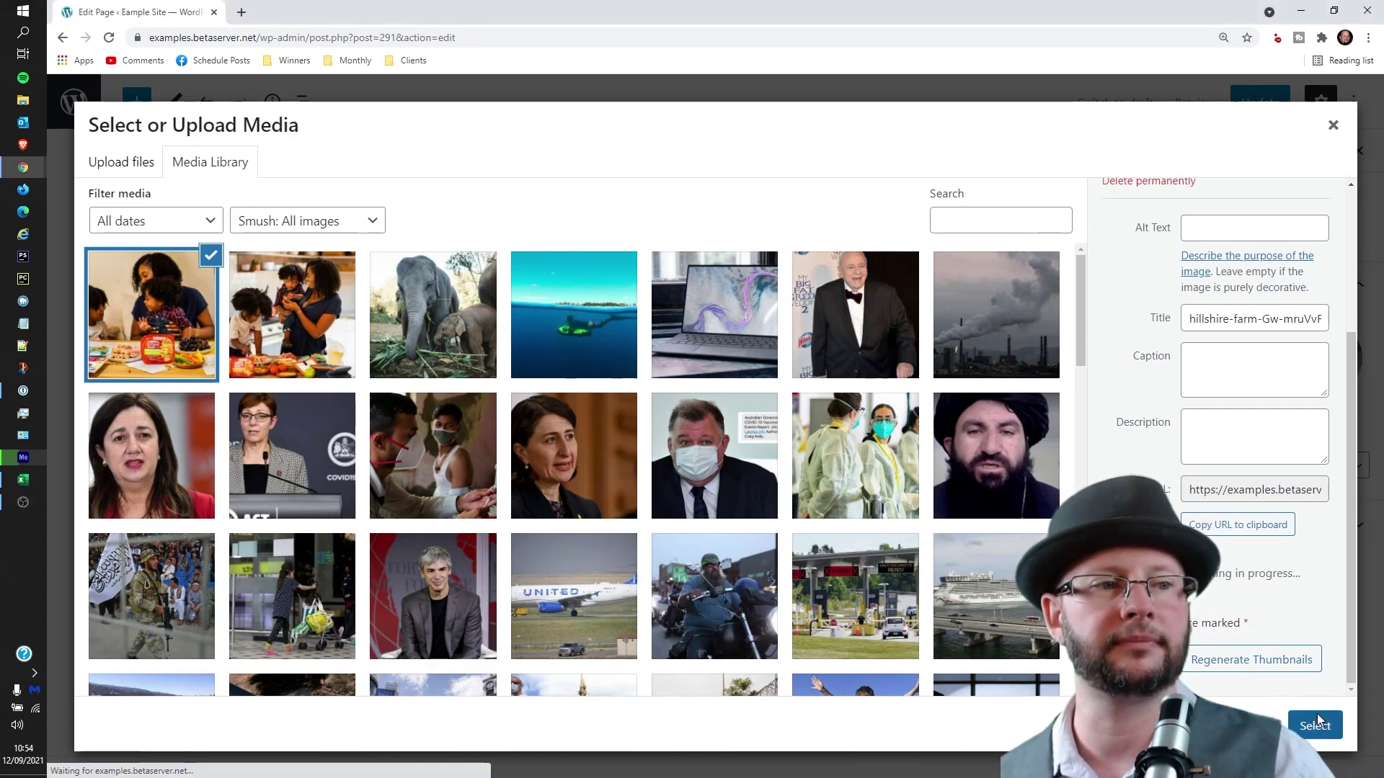
# Step: Set the family snack photo block to Align center, then deselect it
pyautogui.scroll(5, 502, 691)
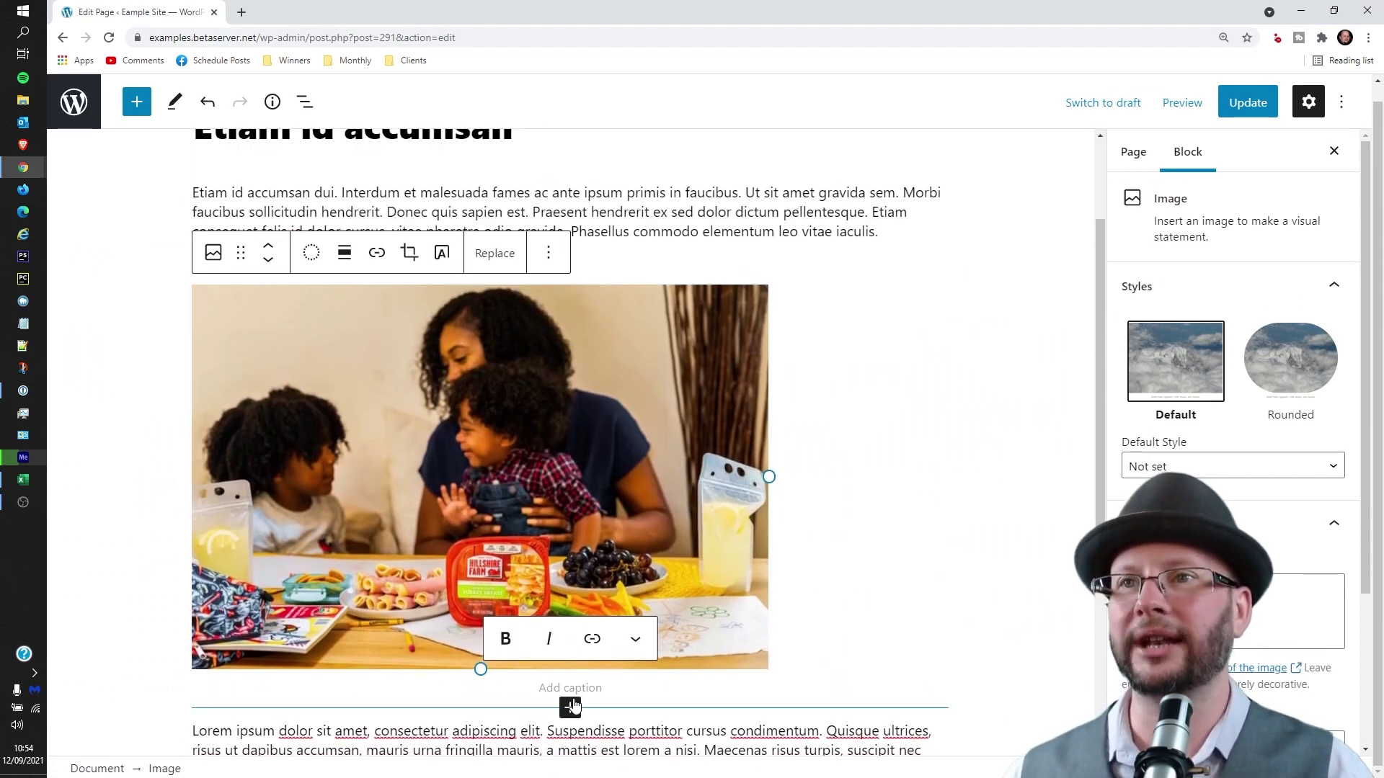
pyautogui.click(650, 376)
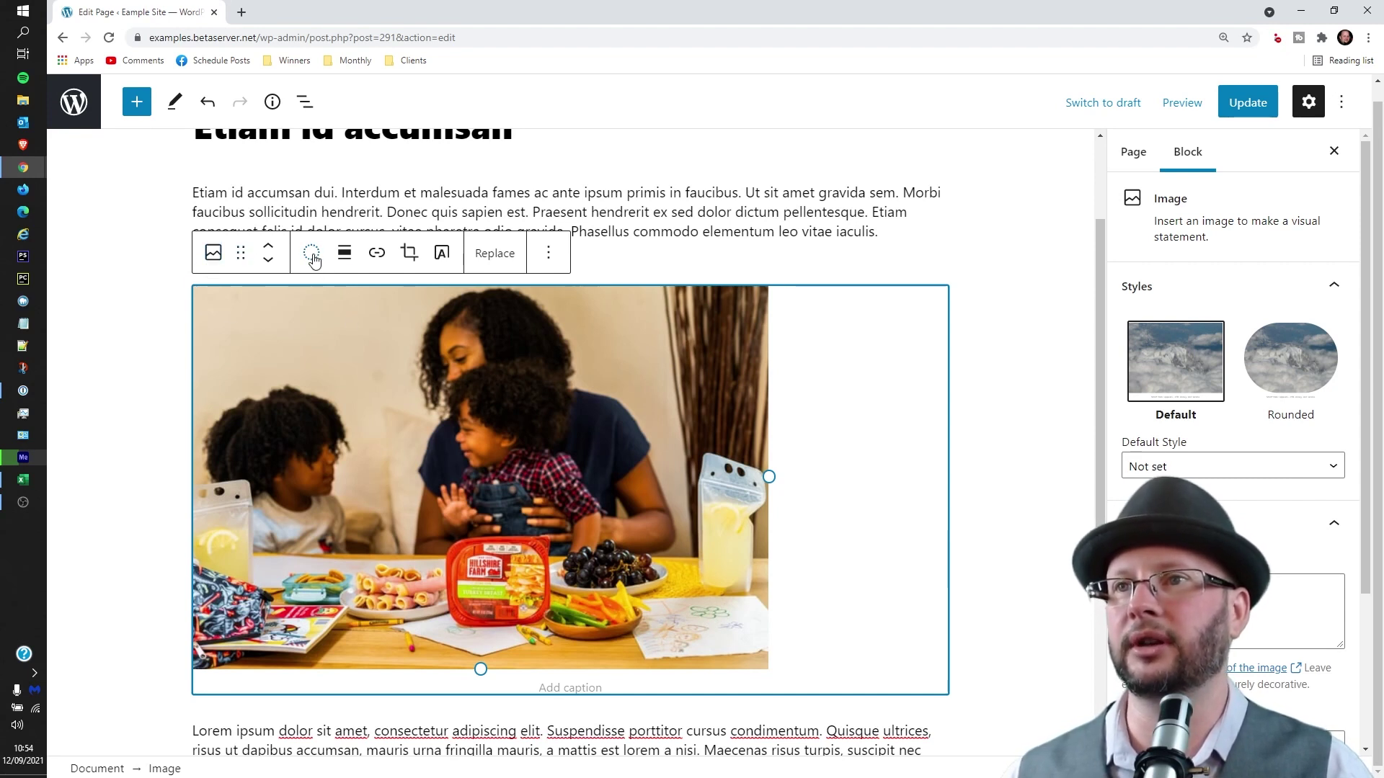
pyautogui.click(355, 258)
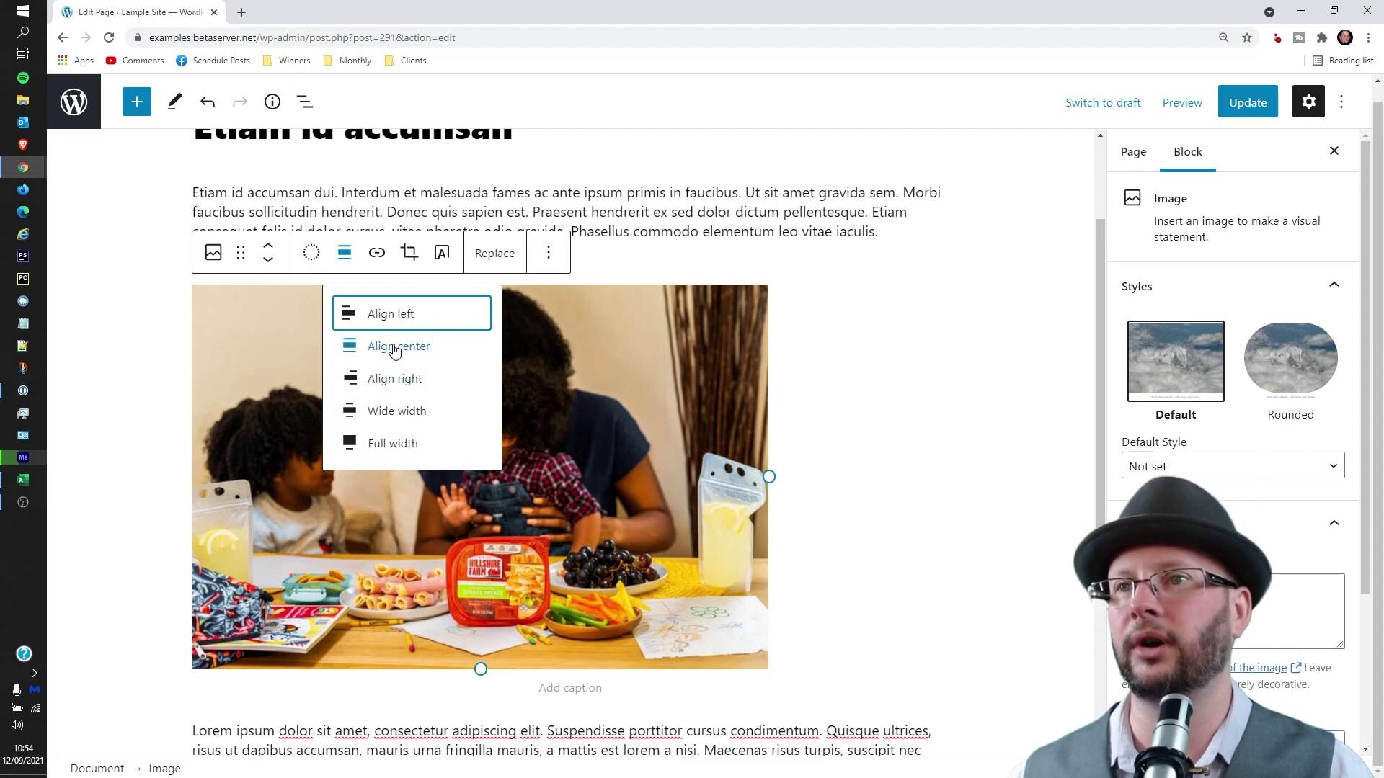
pyautogui.click(389, 349)
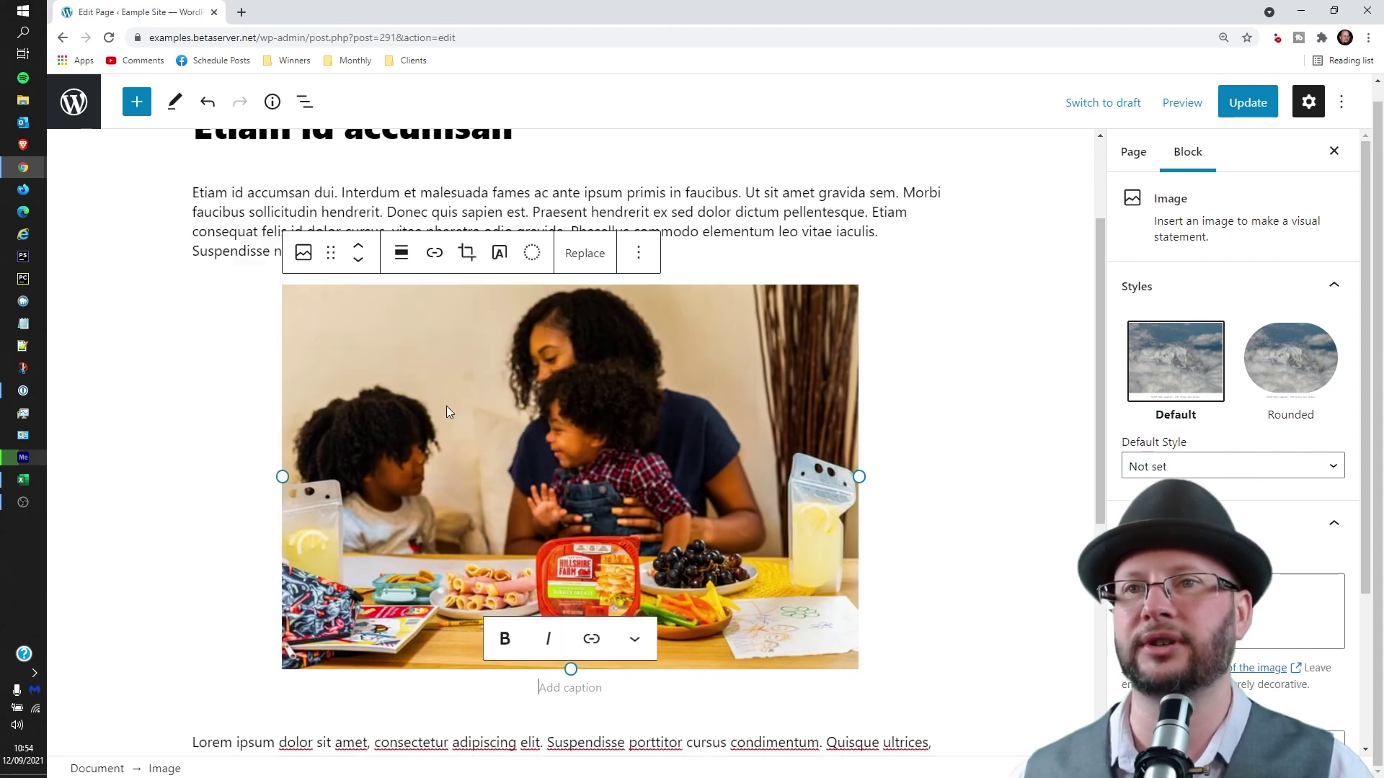
pyautogui.click(977, 468)
pyautogui.scroll(-4, 966, 533)
pyautogui.scroll(-2, 961, 529)
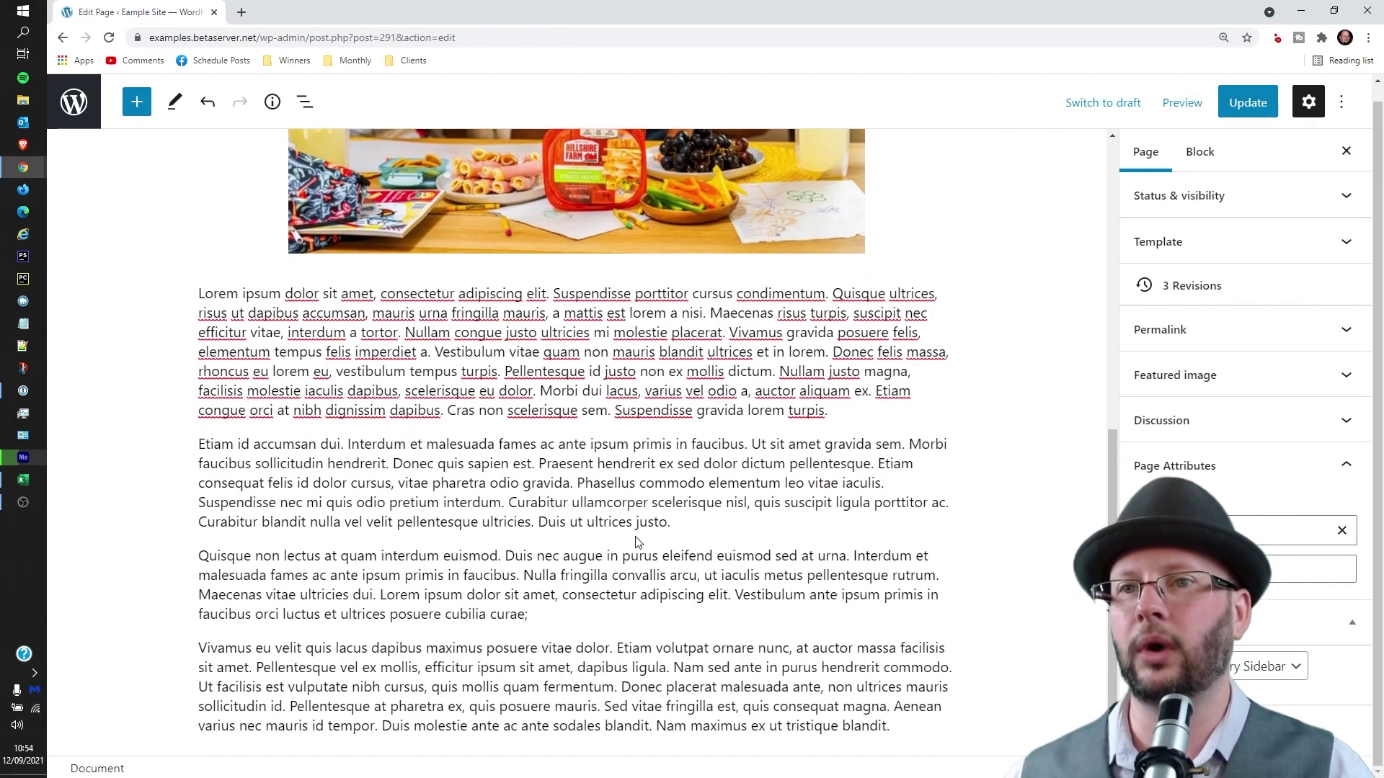
# Step: Add an Image block after the Etiam id accumsan paragraph and upload and select the office photo
pyautogui.click(704, 525)
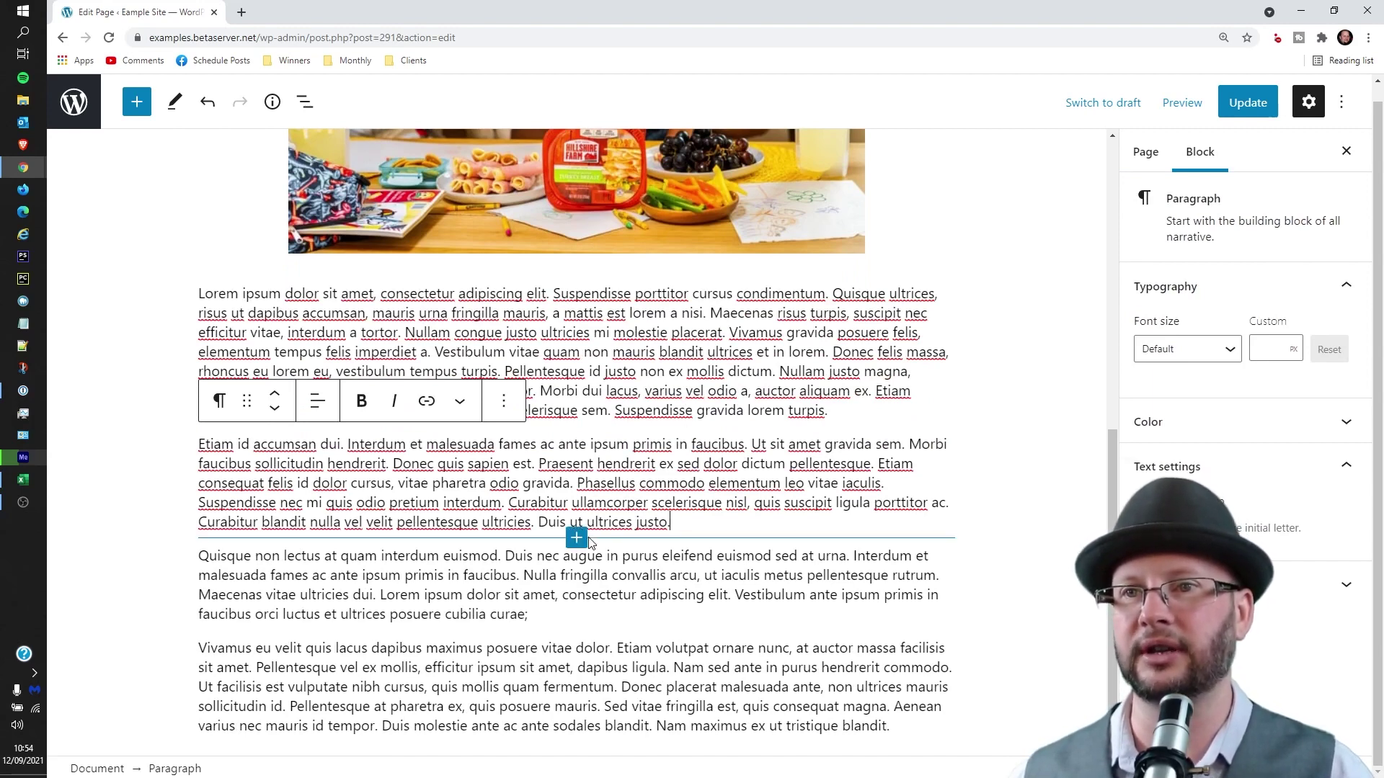
pyautogui.click(577, 537)
pyautogui.click(586, 358)
pyautogui.click(323, 677)
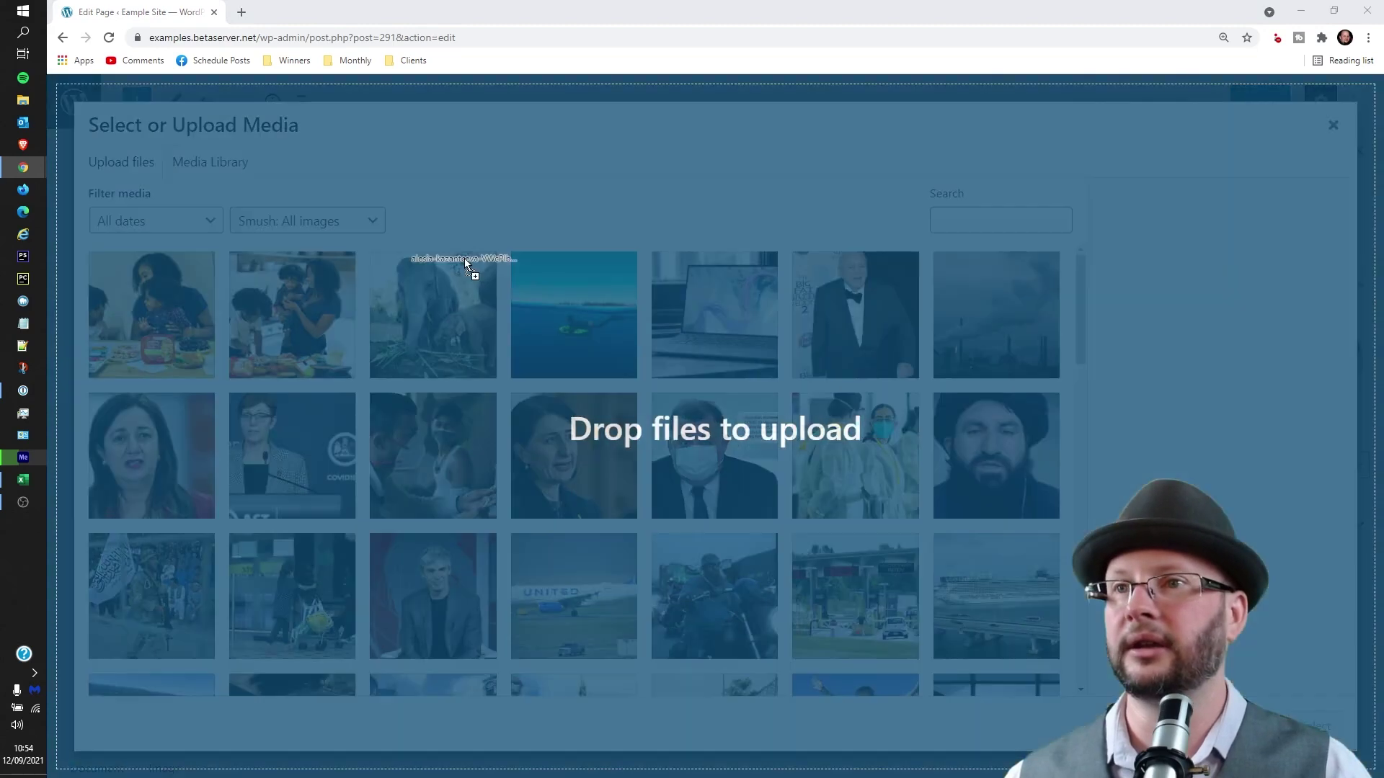
pyautogui.moveTo(464, 258); pyautogui.dragTo(544, 394)
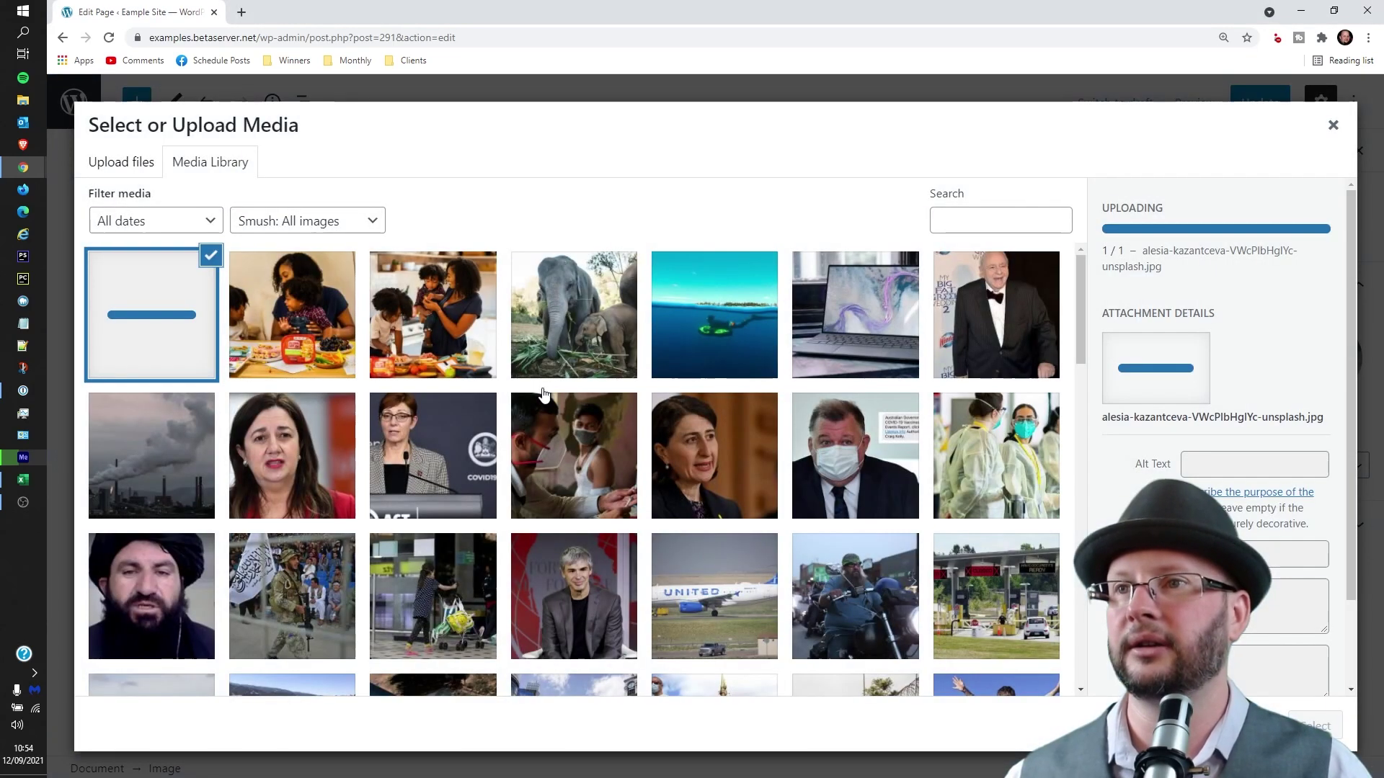
pyautogui.click(186, 328)
pyautogui.click(186, 329)
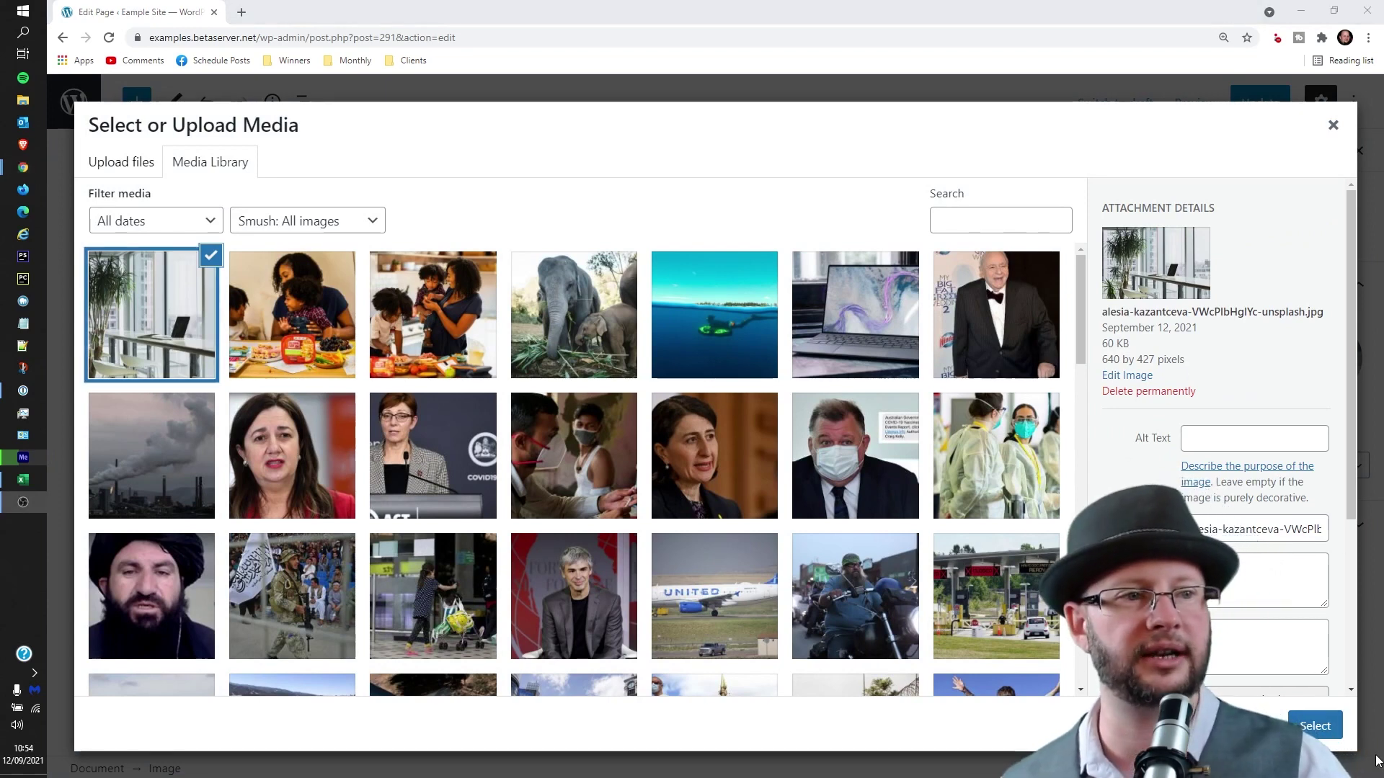
# Step: Insert the office photo, align it center, update the page, and view it live
pyautogui.click(1315, 725)
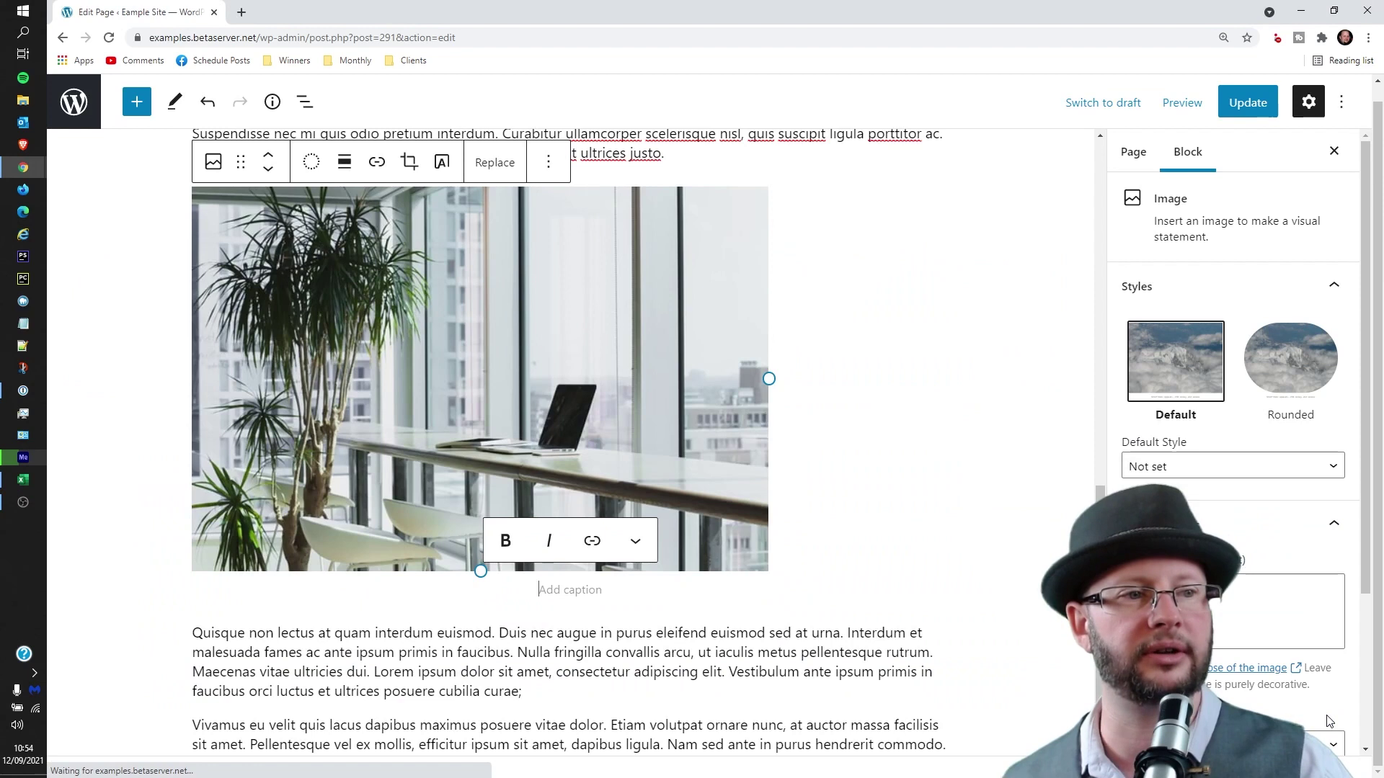
pyautogui.click(344, 162)
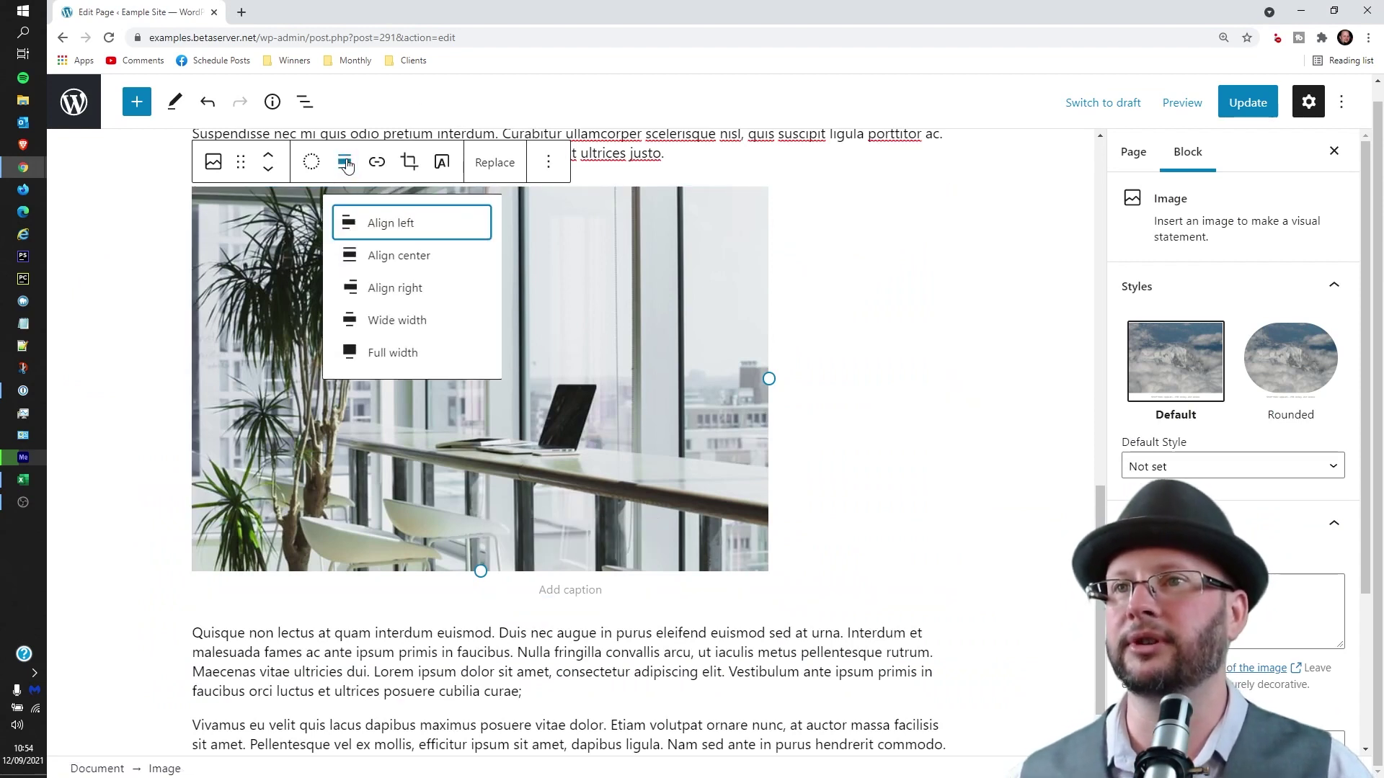
pyautogui.click(369, 261)
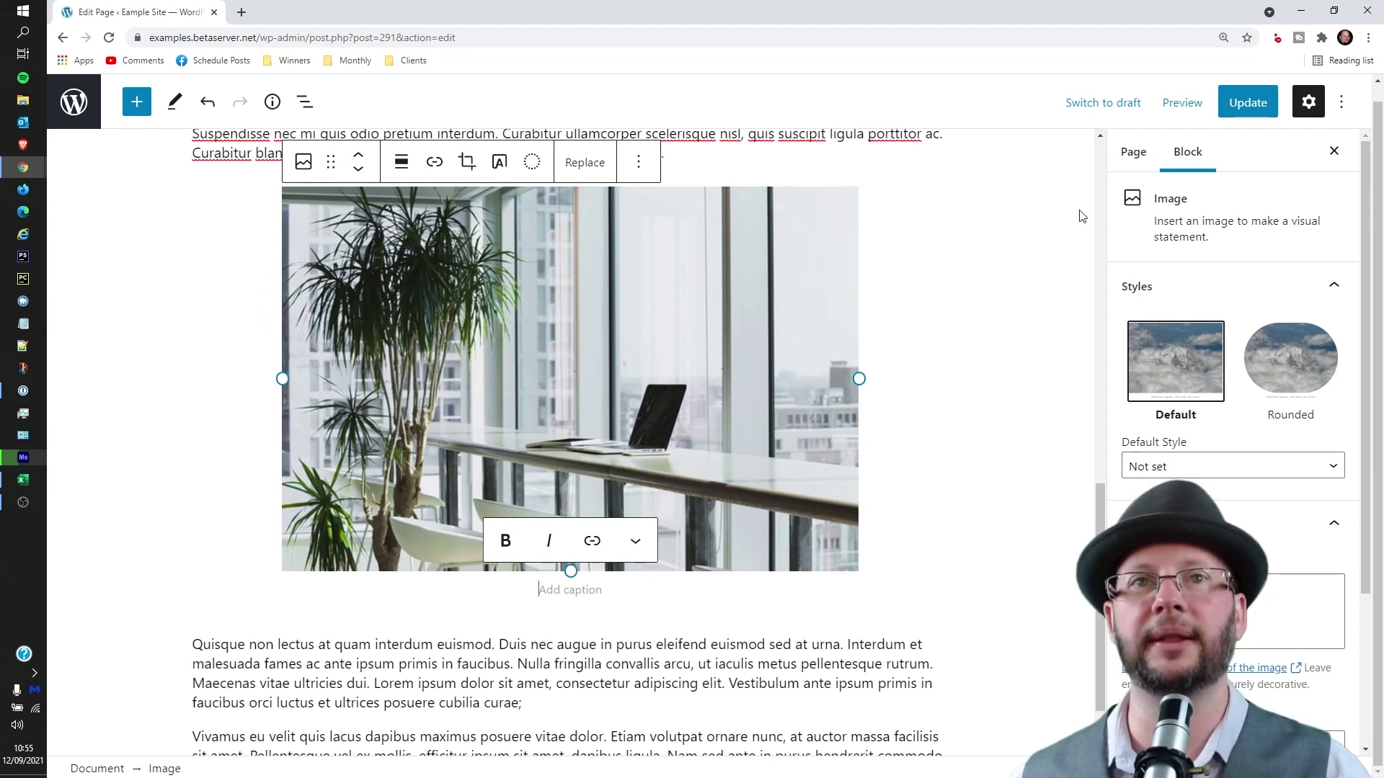
pyautogui.click(1254, 105)
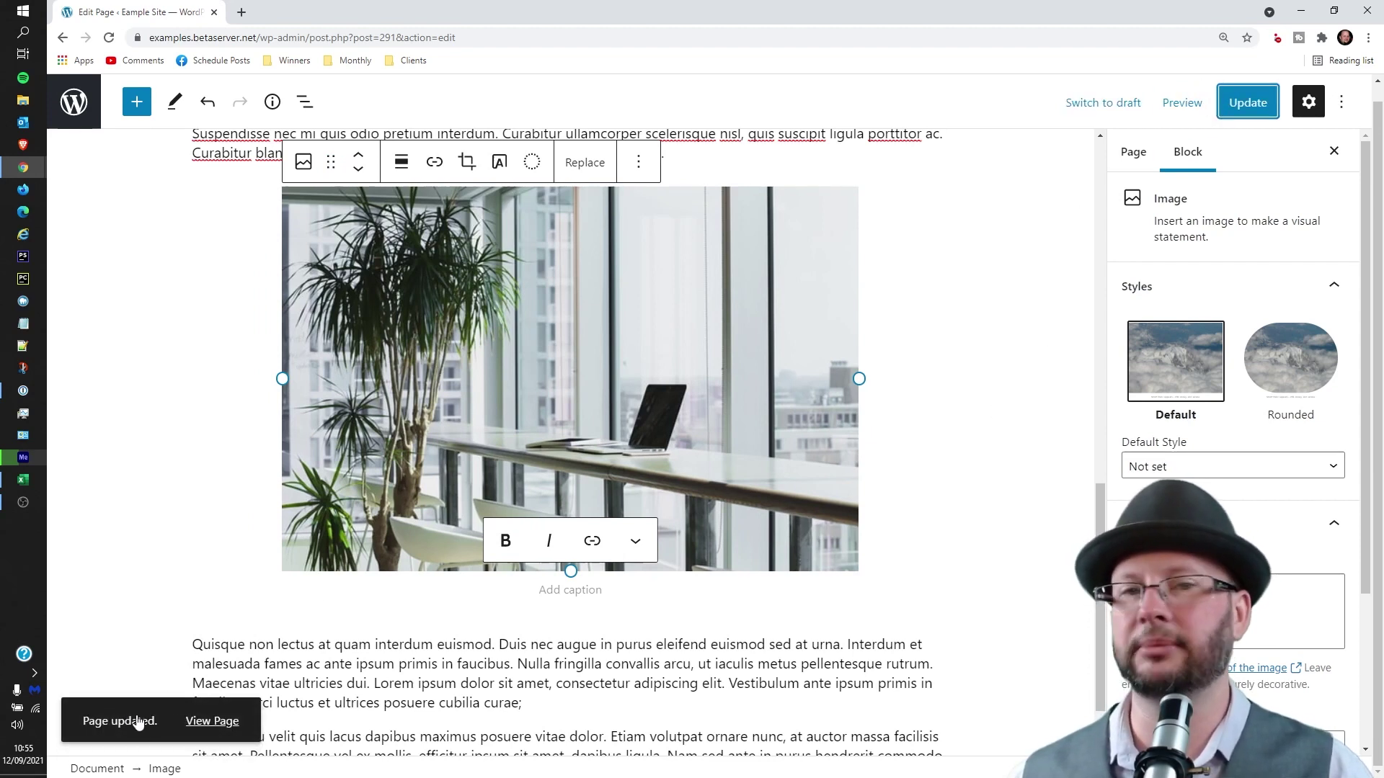
pyautogui.click(212, 722)
# Step: Scroll the live page to confirm both centred photos, then shrink the browser window
pyautogui.scroll(-10, 949, 309)
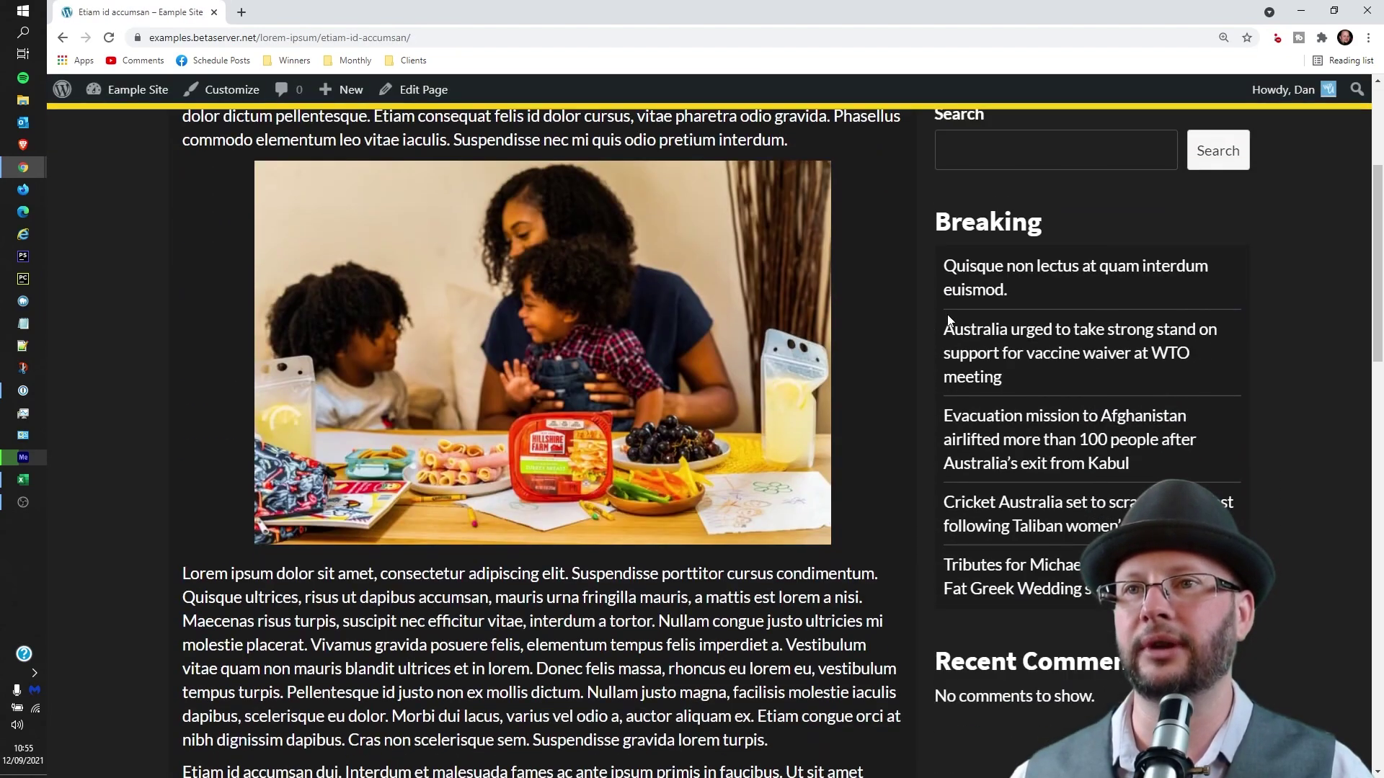
pyautogui.scroll(-6, 950, 315)
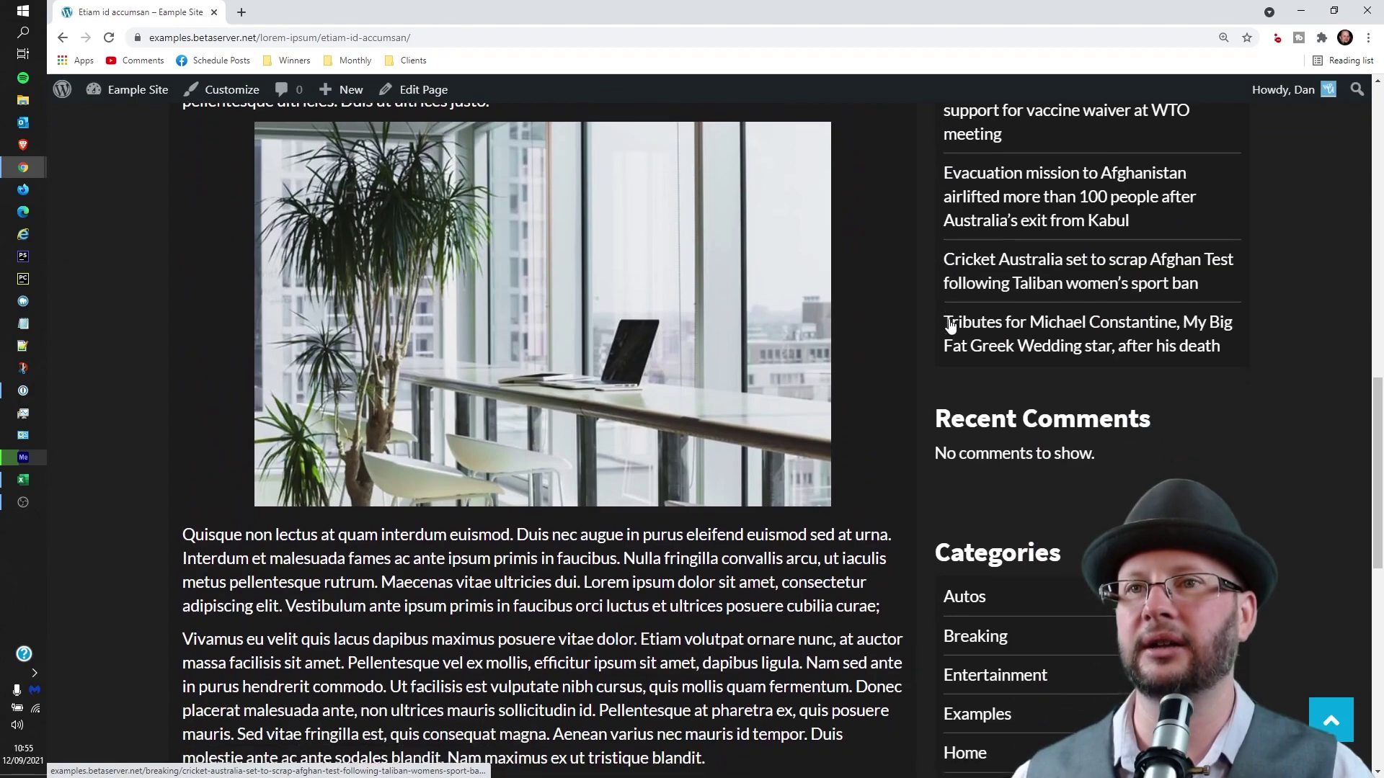
pyautogui.scroll(6, 955, 318)
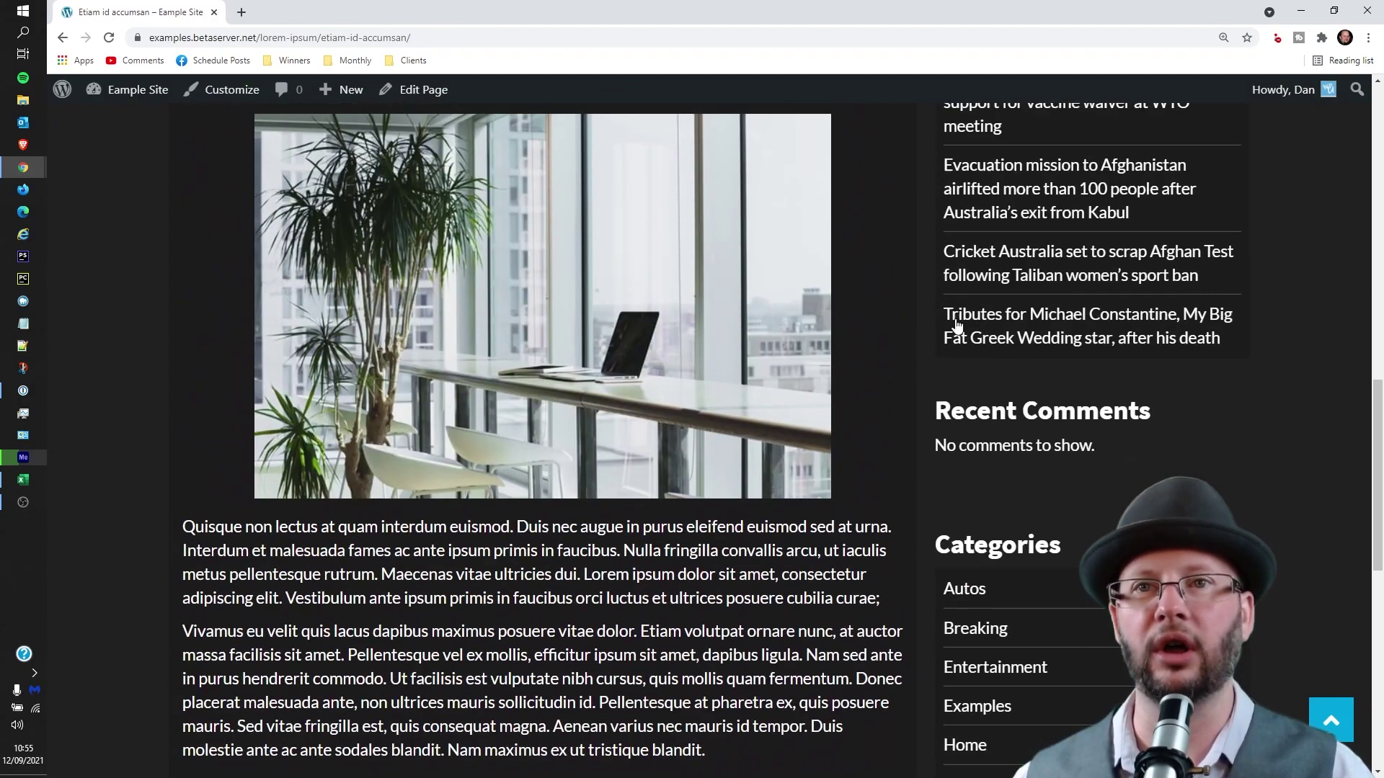
pyautogui.scroll(4, 957, 336)
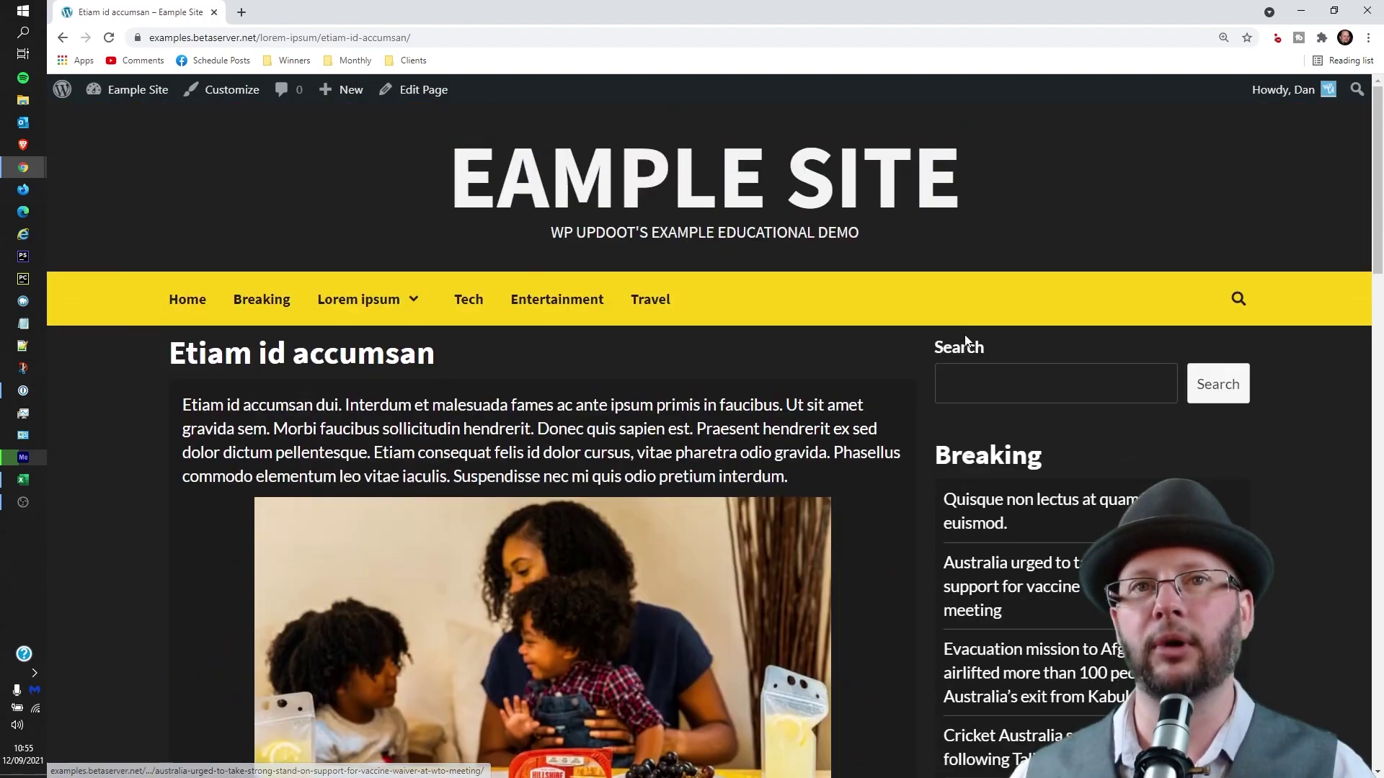
pyautogui.click(1334, 10)
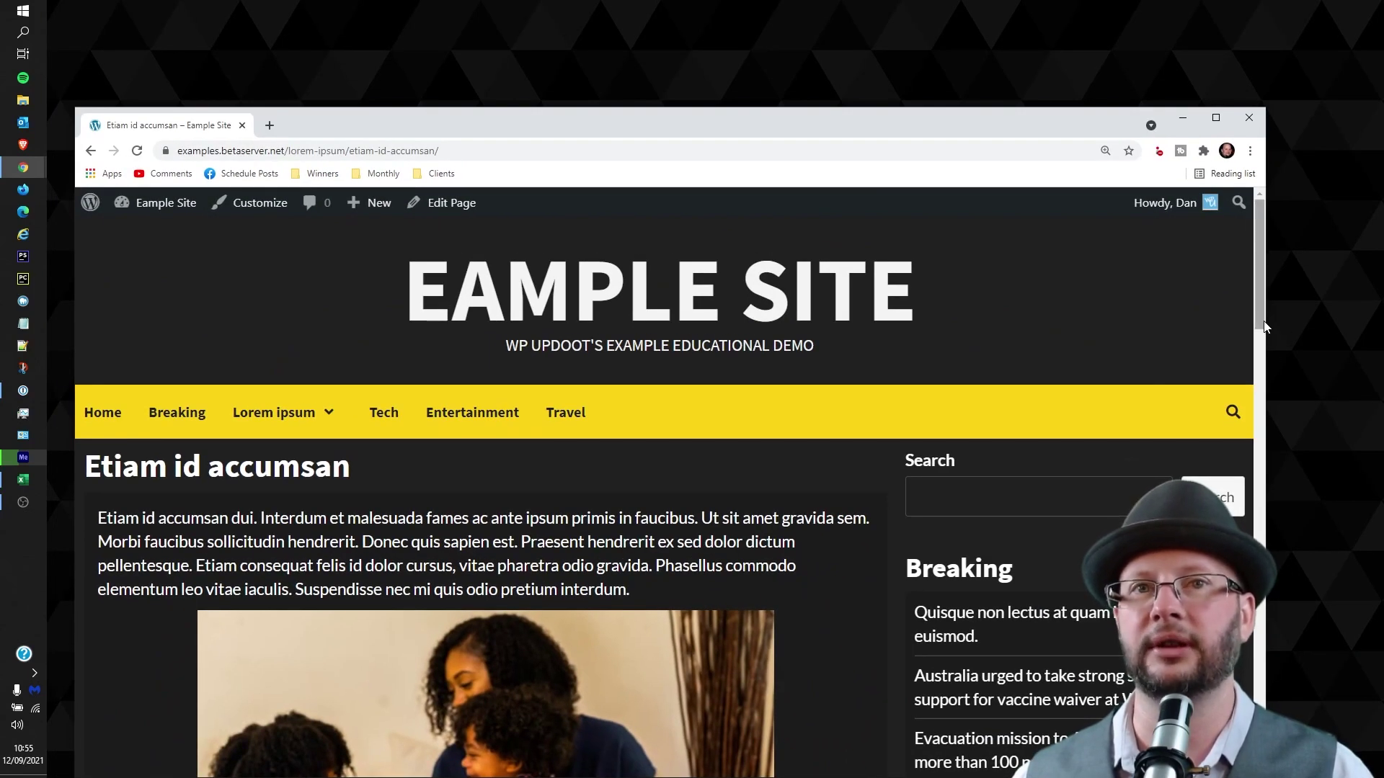
pyautogui.moveTo(1265, 328); pyautogui.dragTo(625, 401)
pyautogui.moveTo(444, 142); pyautogui.dragTo(438, 36)
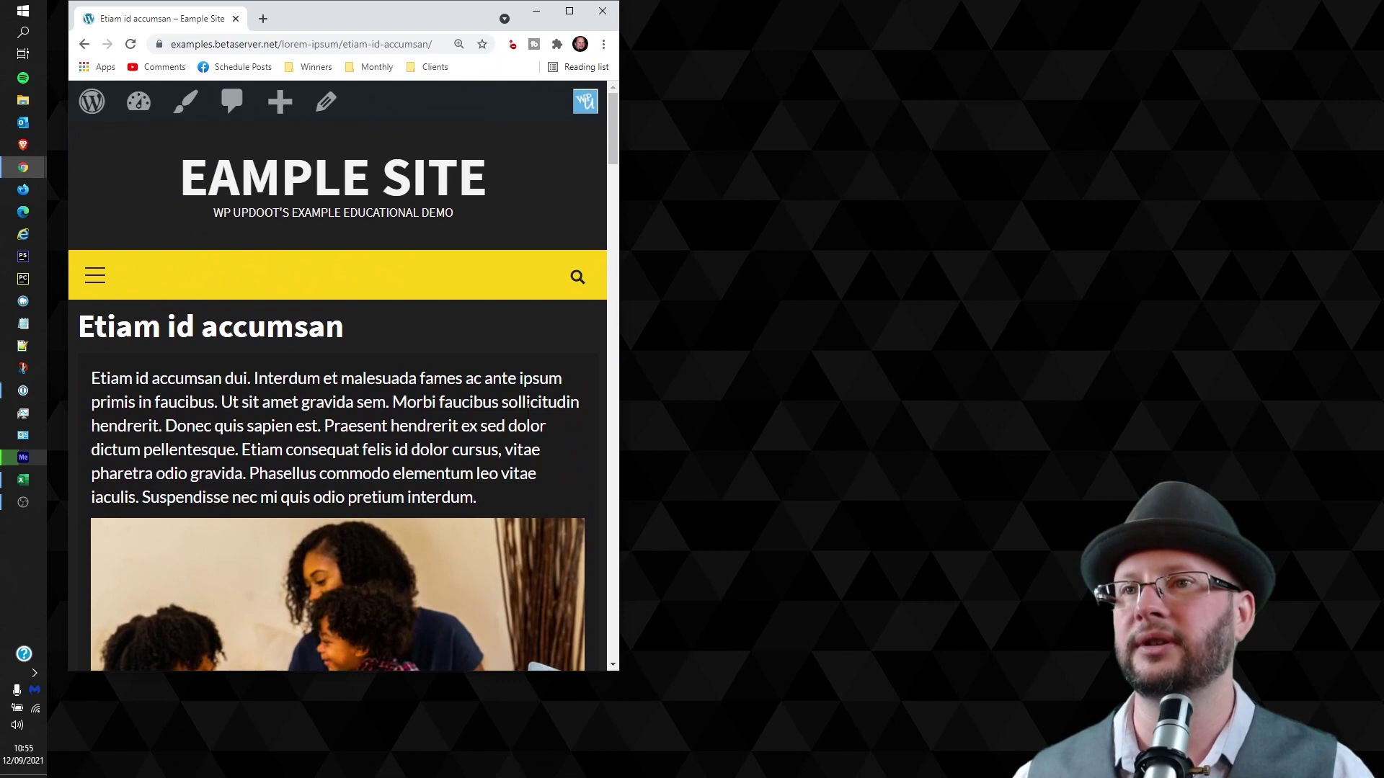
pyautogui.scroll(-4, 526, 422)
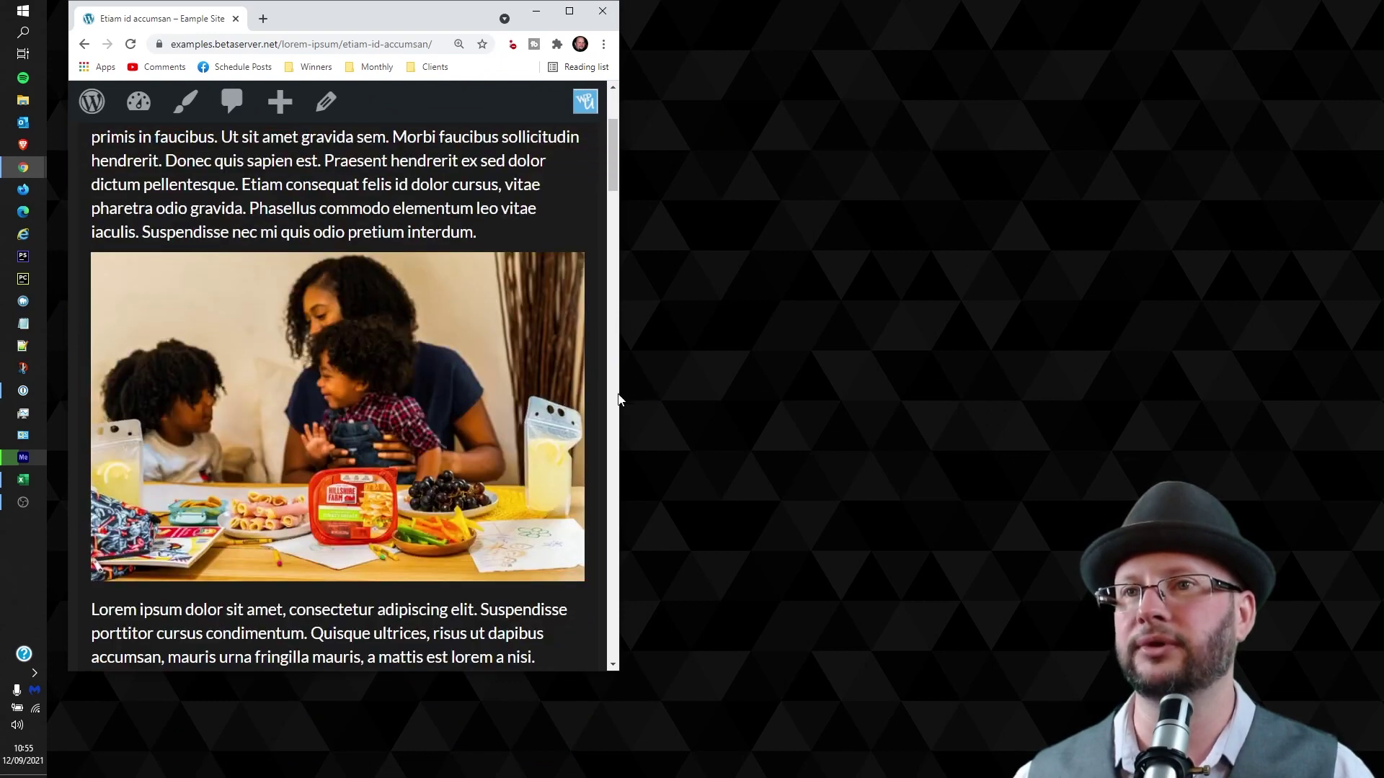
pyautogui.moveTo(622, 399); pyautogui.dragTo(955, 386)
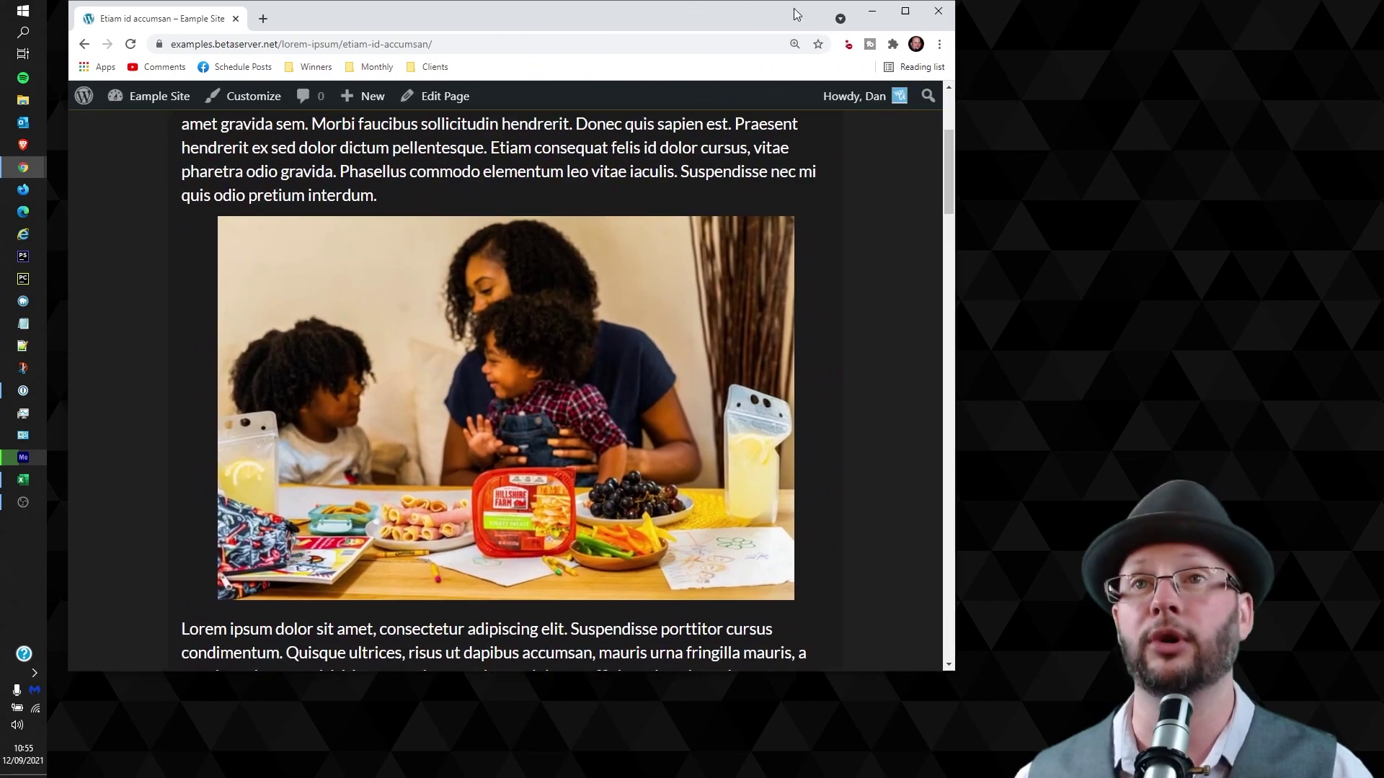
pyautogui.click(905, 11)
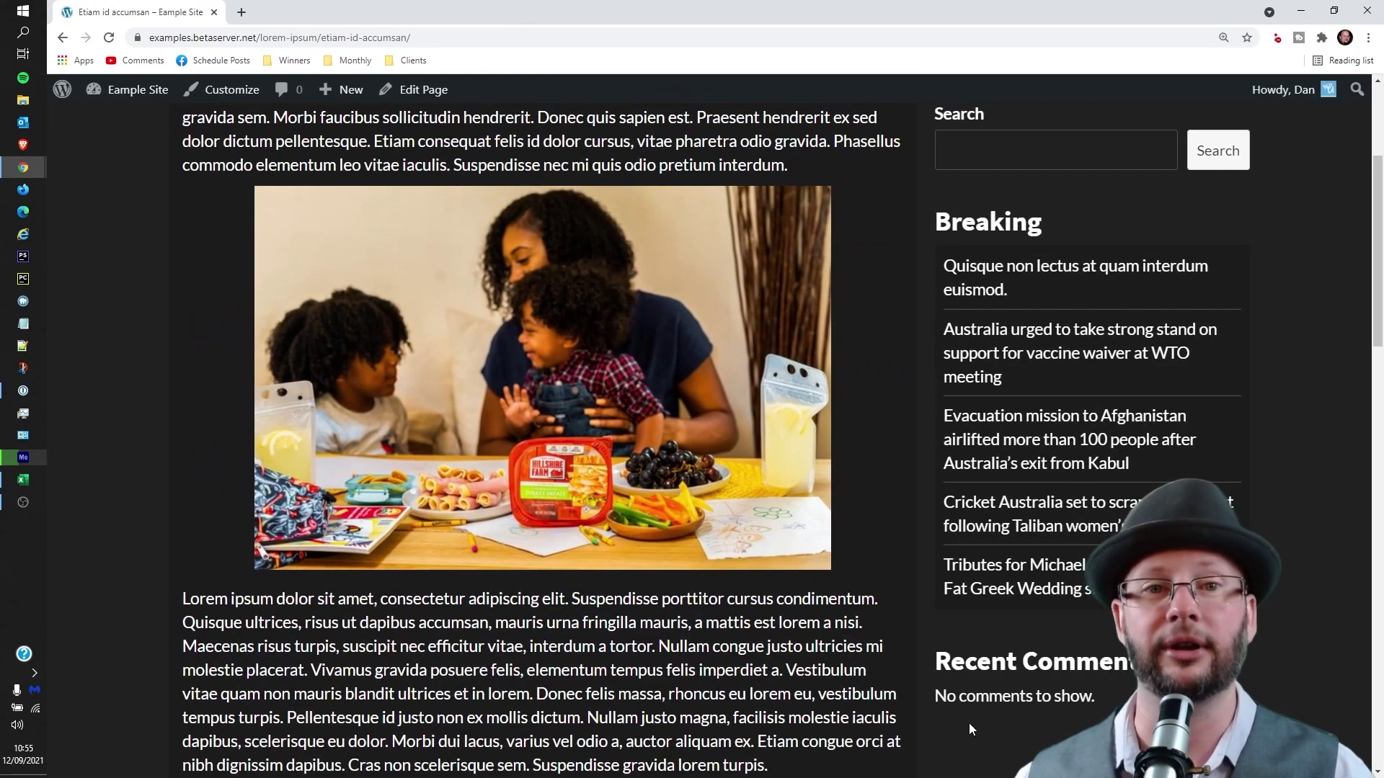